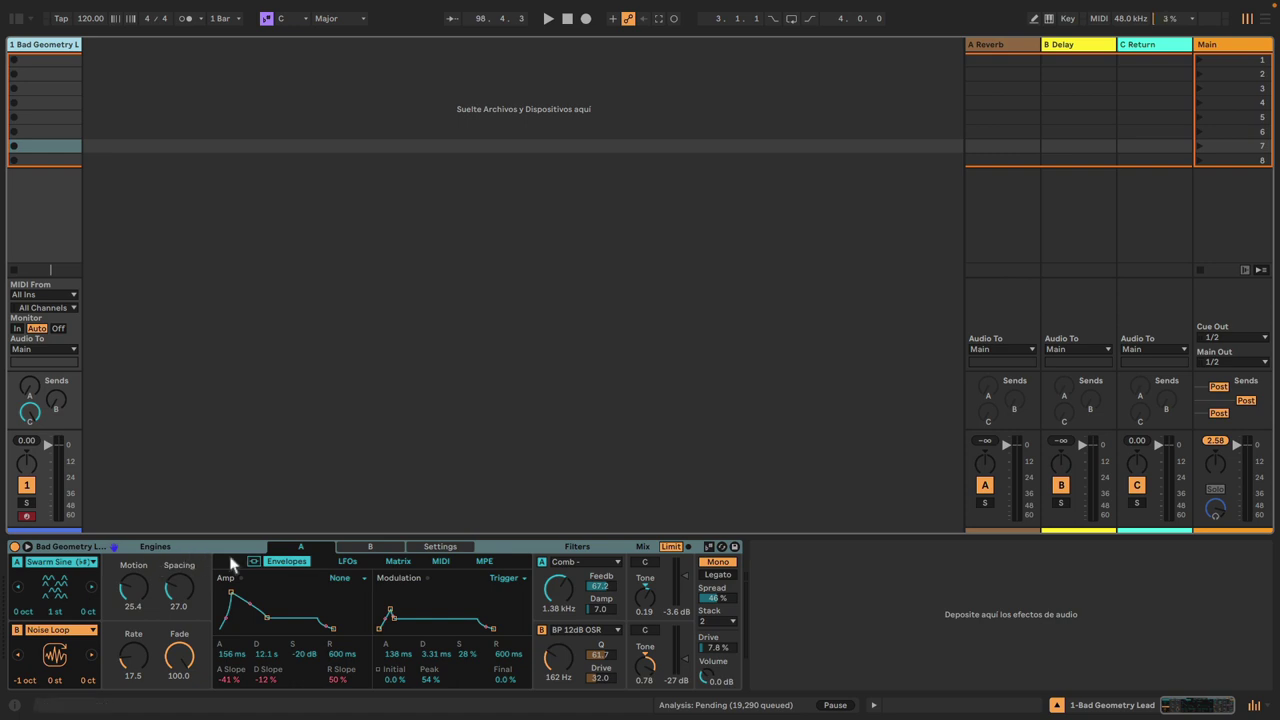
Step: Load the Roar audio effect onto return track C and check the Bad Geometry Lead track's send C level
click(60, 550)
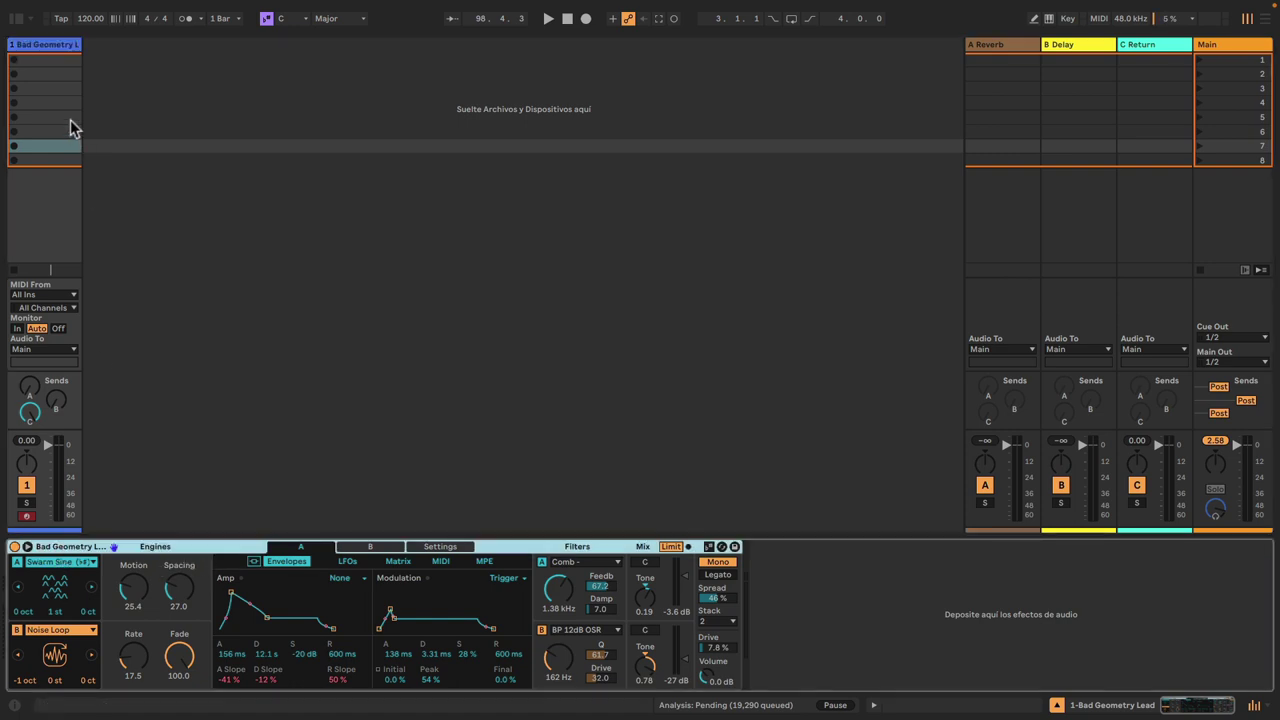
click(17, 22)
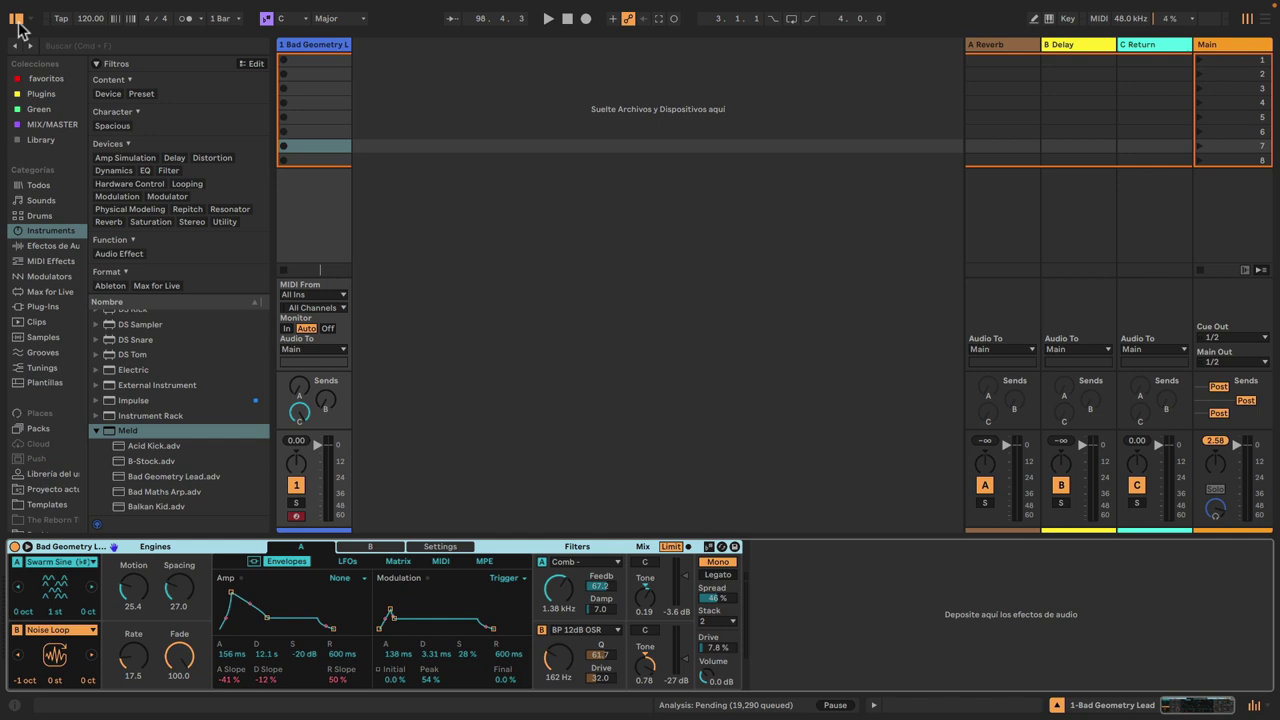
click(50, 245)
scroll(183, 437, down, 3)
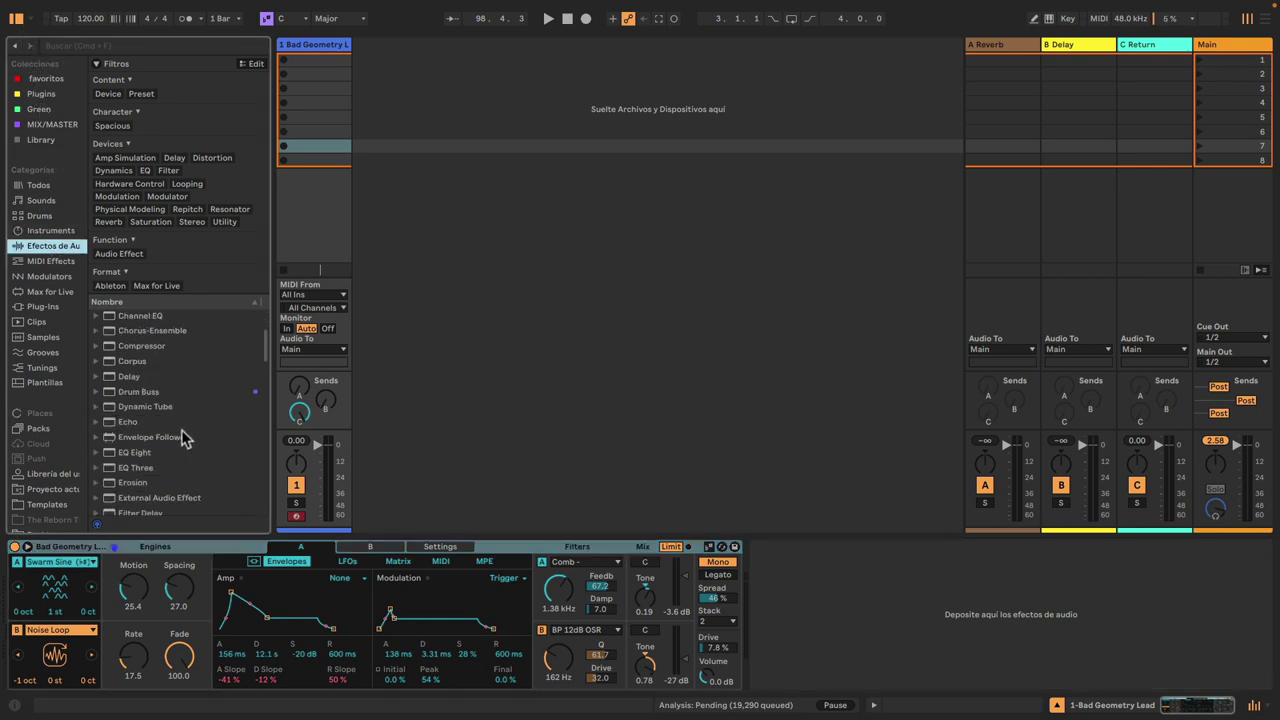
scroll(183, 437, down, 1)
scroll(183, 437, down, 8)
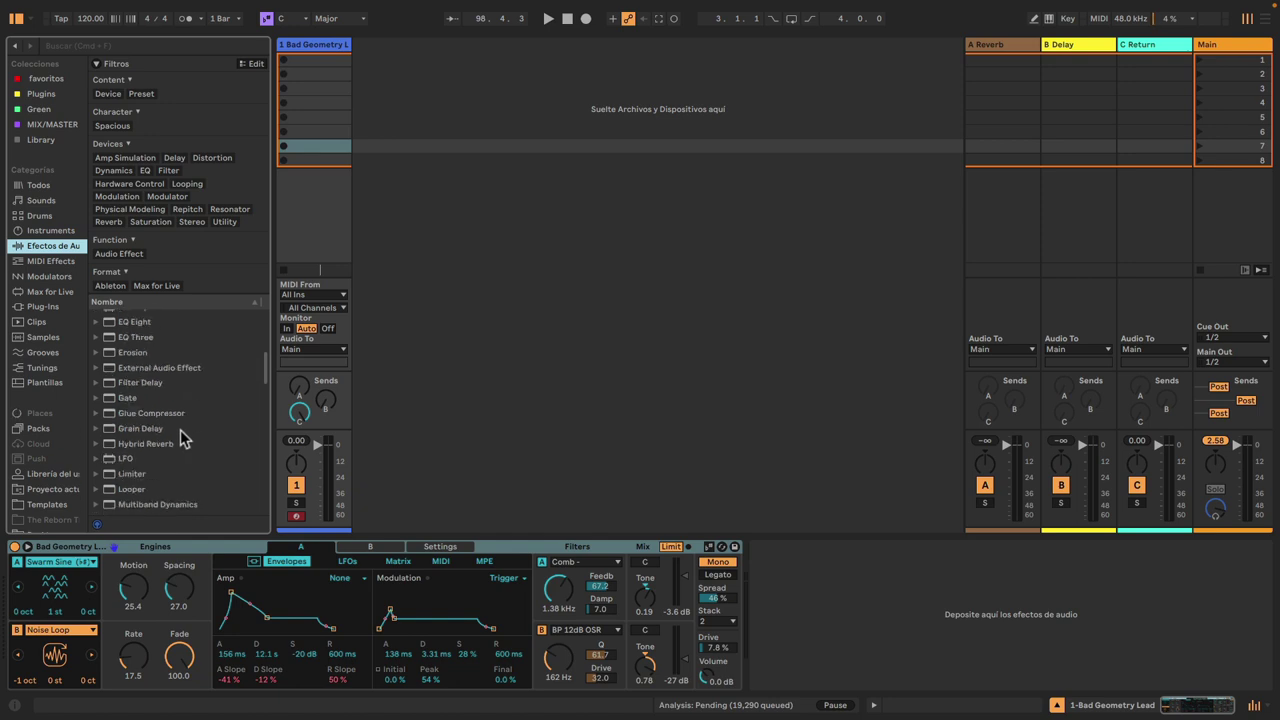
click(100, 430)
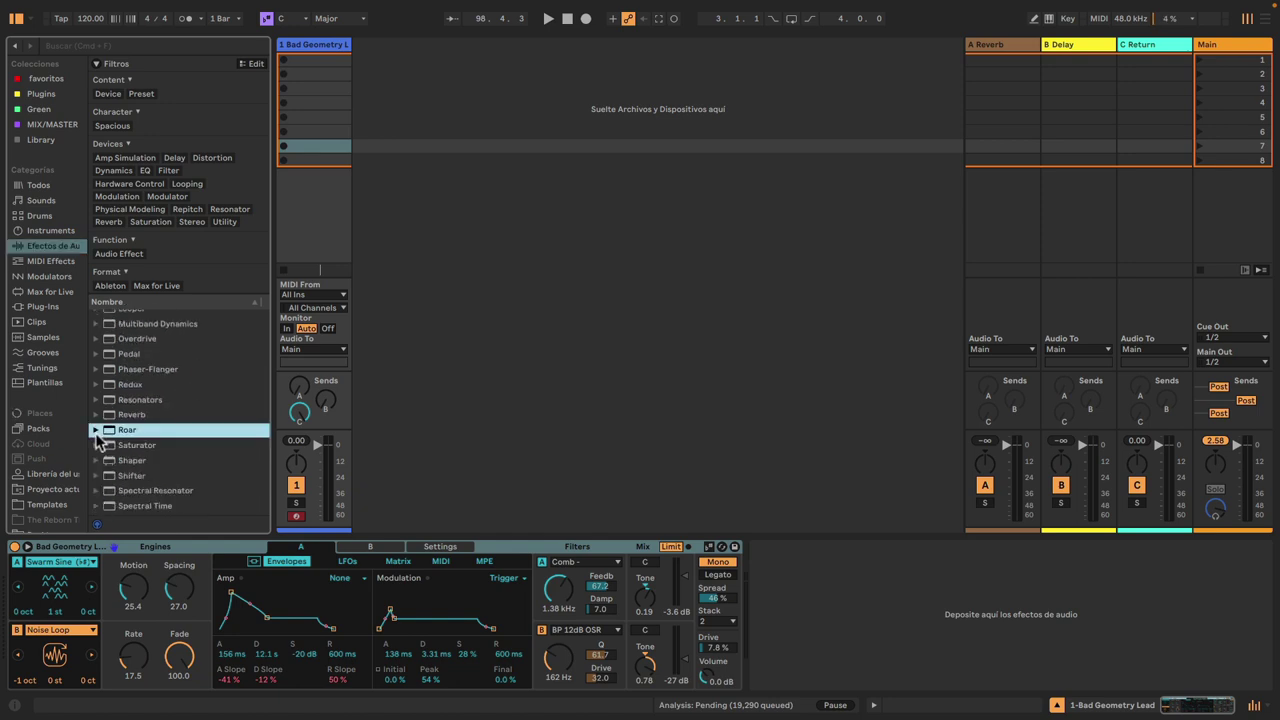
drag(110, 432, 1154, 45)
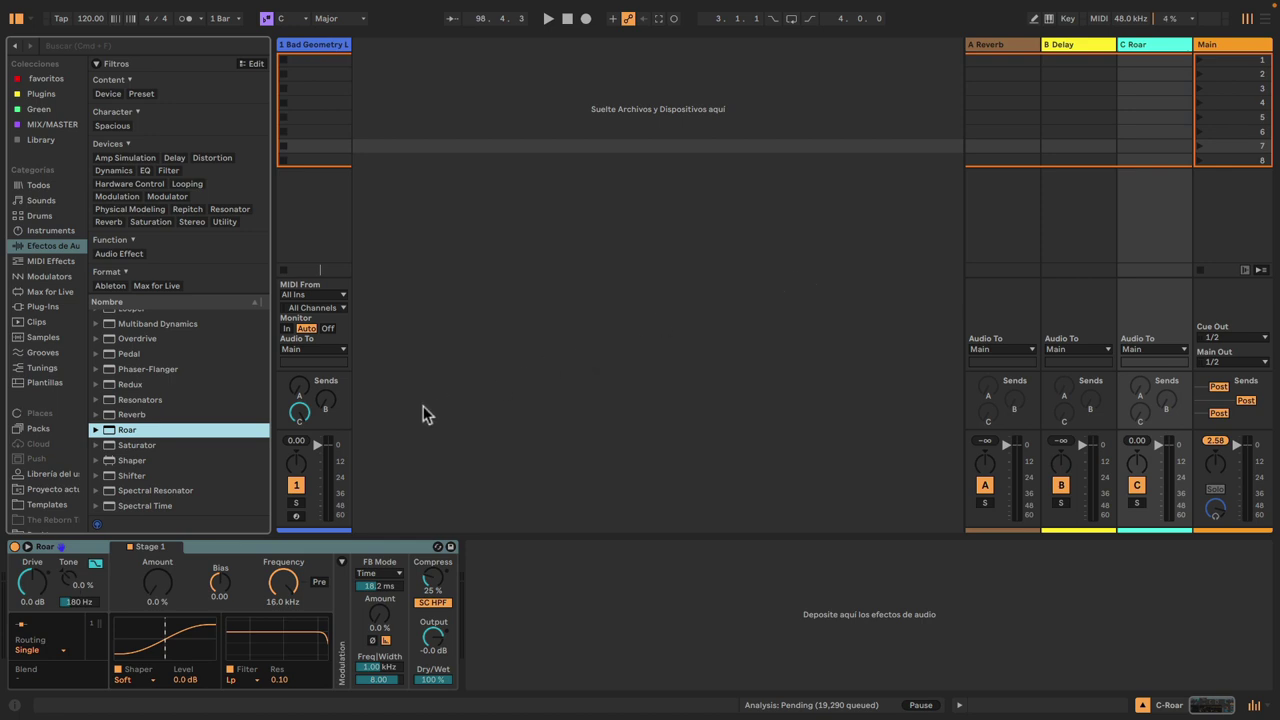
click(299, 412)
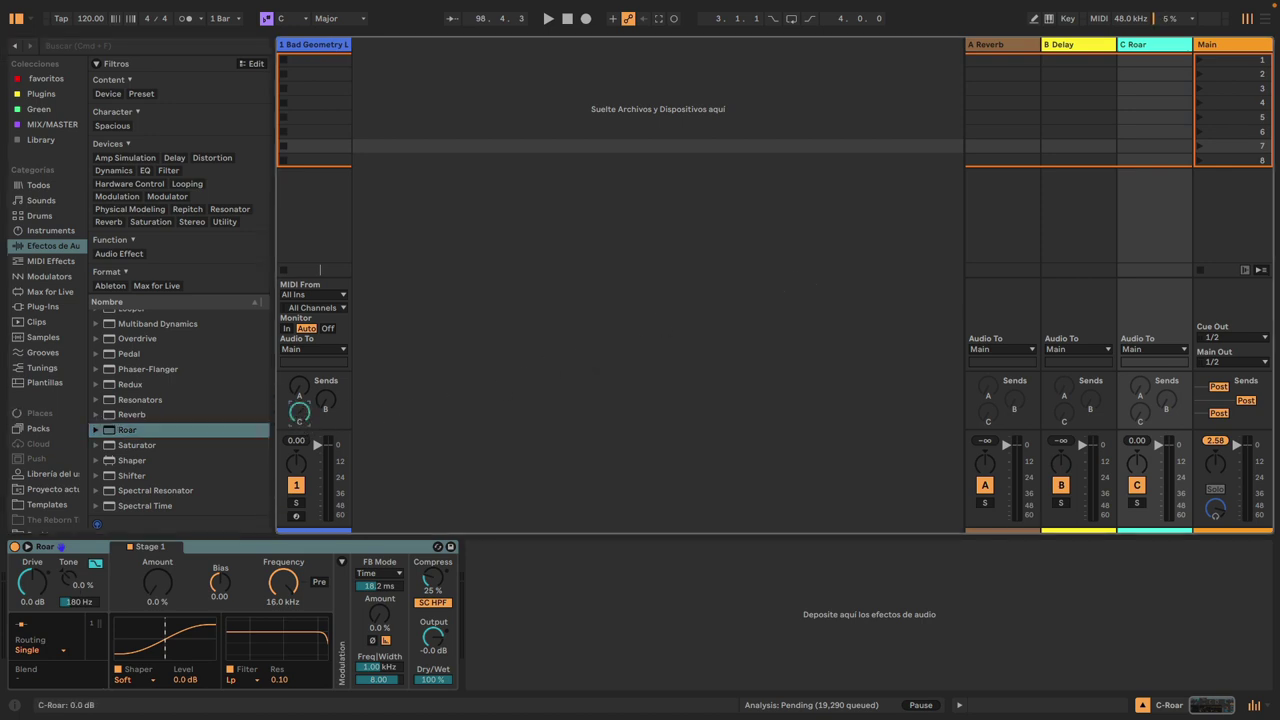
mouse_move(299, 412)
mouse_down()
mouse_move(299, 530)
mouse_move(299, 412)
mouse_up()
Step: Create an audio track beside the Bad Geometry Lead track, set its monitoring to In and deactivate its output
click(409, 53)
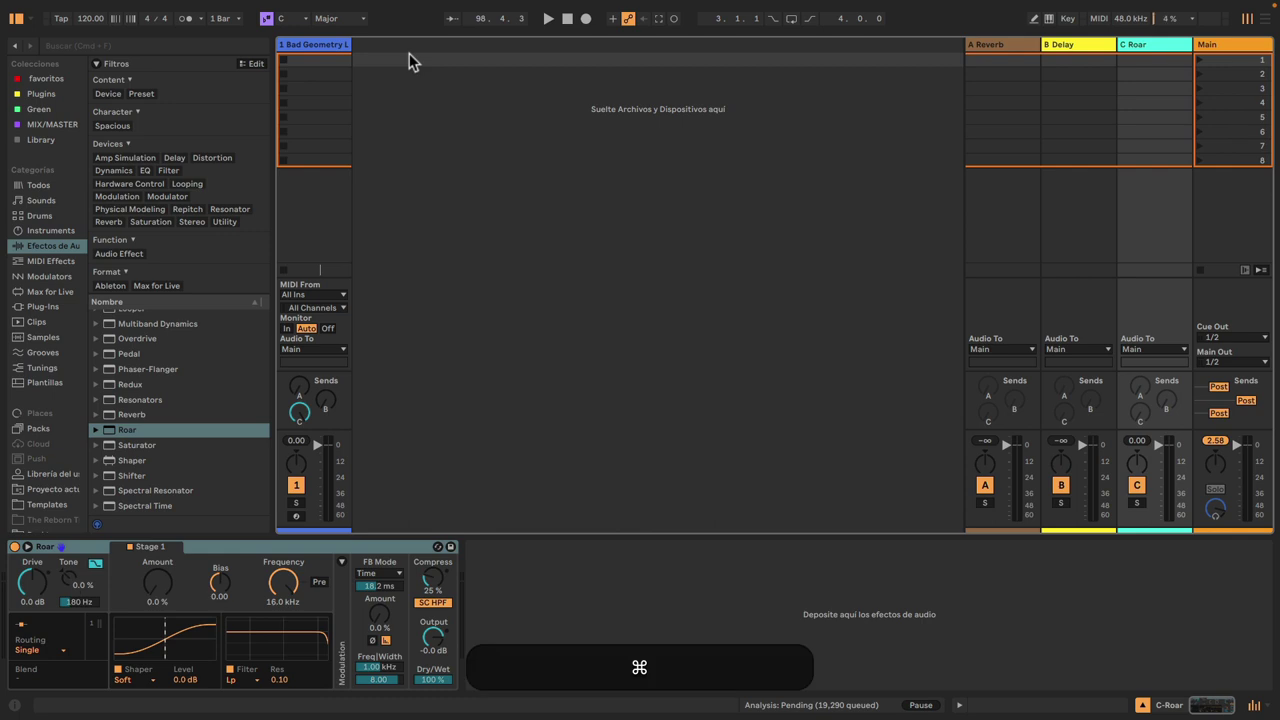
key(super+t)
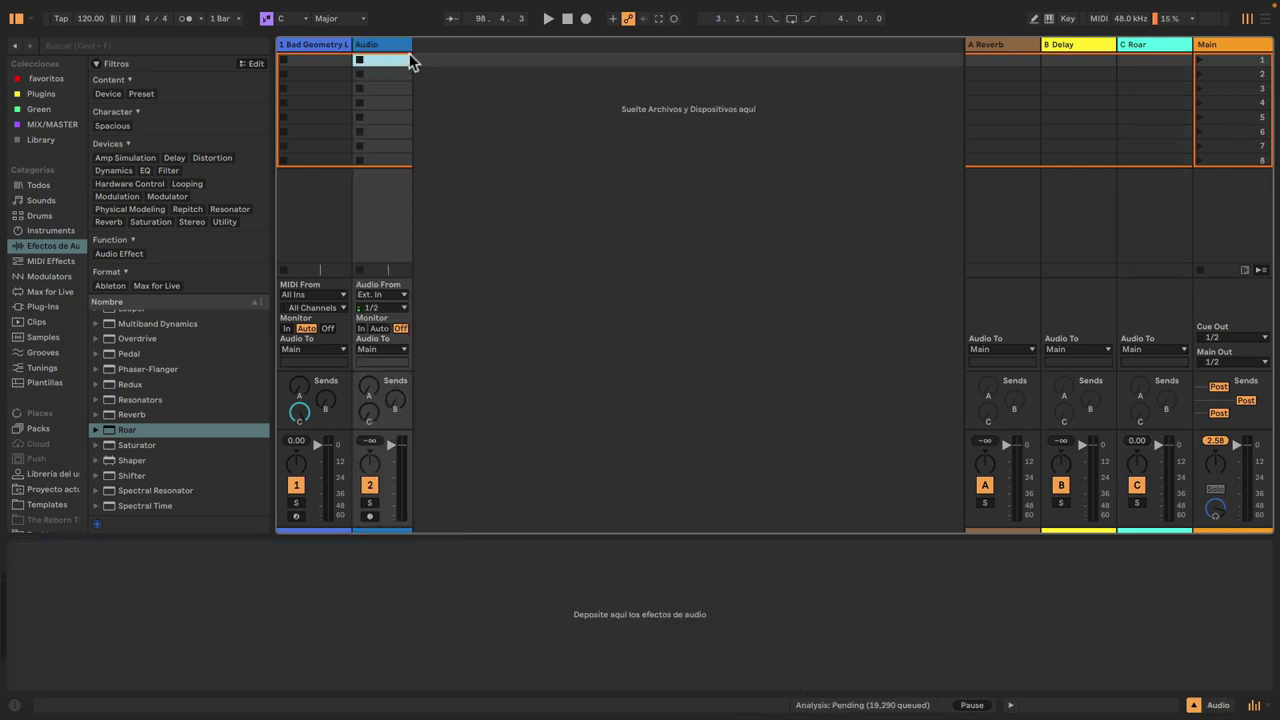
click(361, 328)
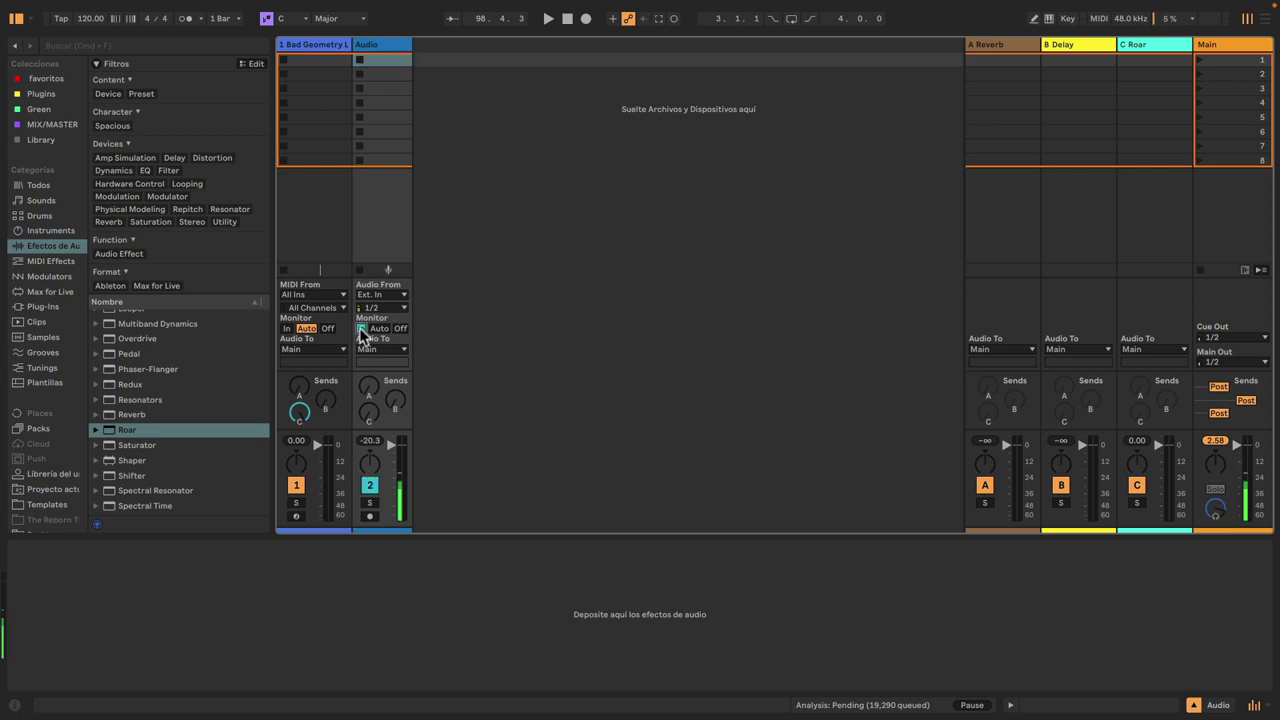
click(367, 488)
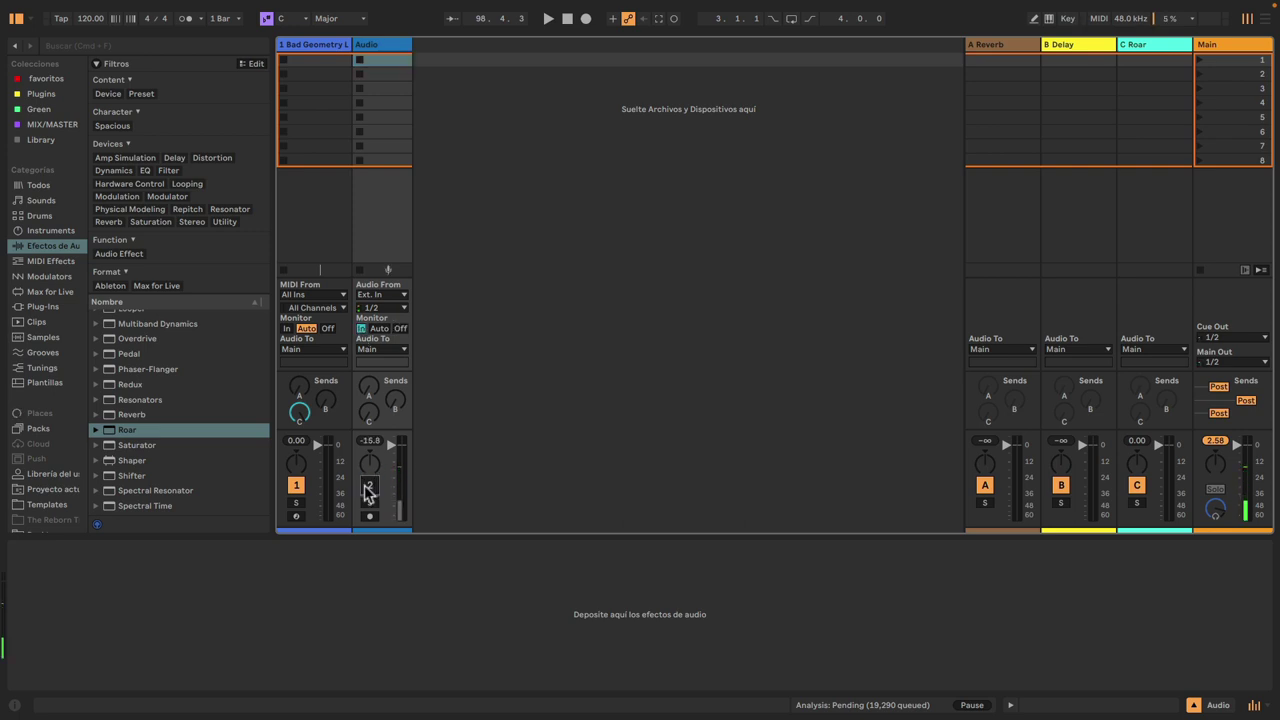
Step: Set the audio track's input source to C-Roar and hide the browser
click(377, 296)
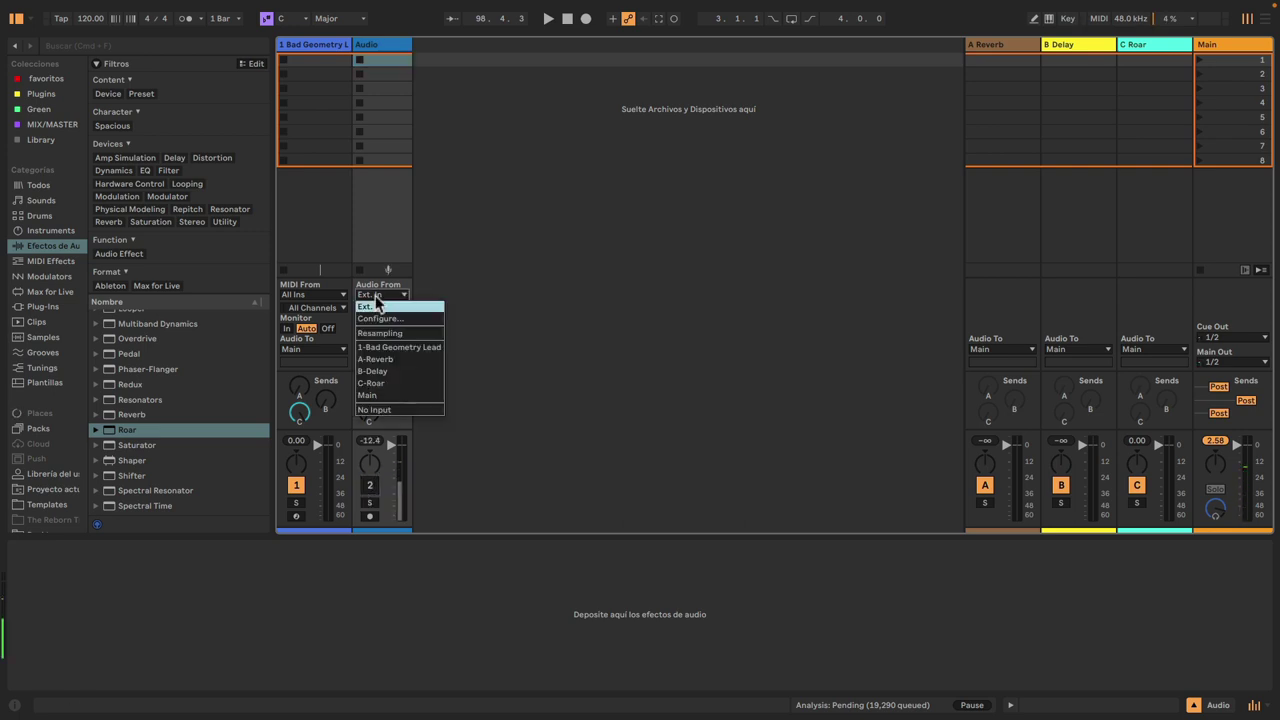
click(370, 384)
click(16, 19)
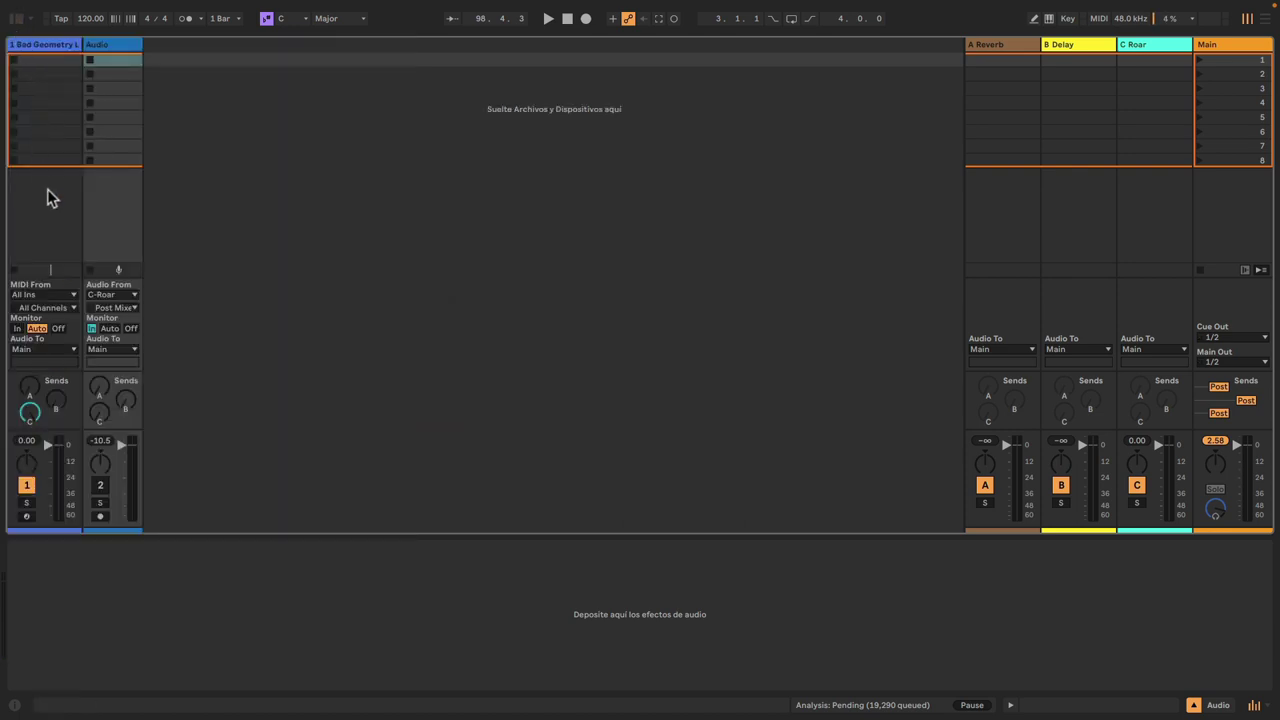
Step: Set the routing of the Roar effect on return track C to Multi Band
click(44, 59)
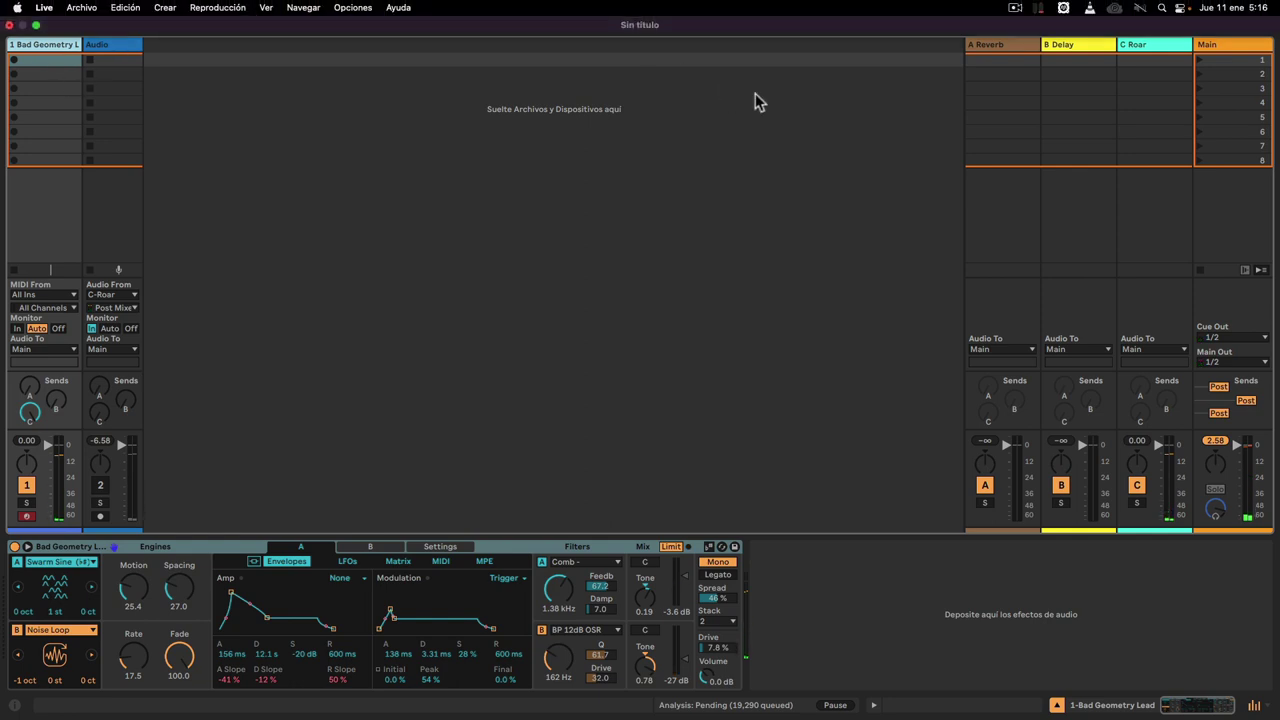
click(1160, 49)
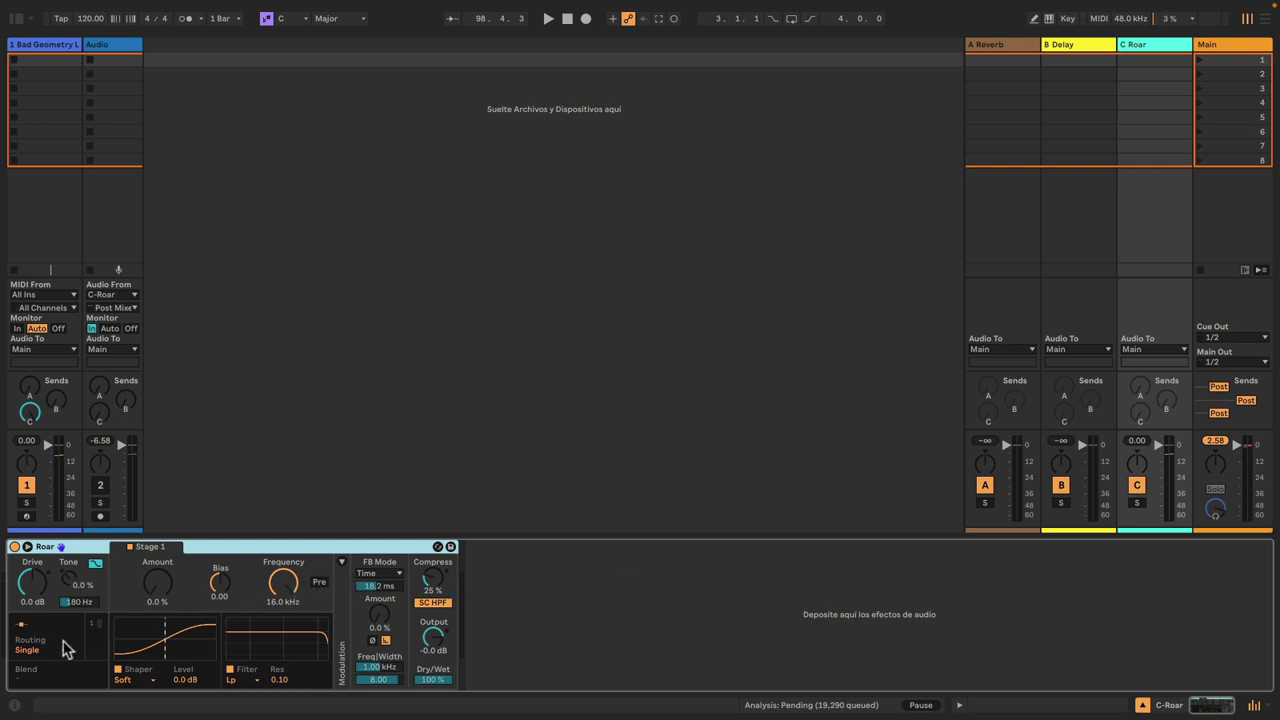
click(27, 651)
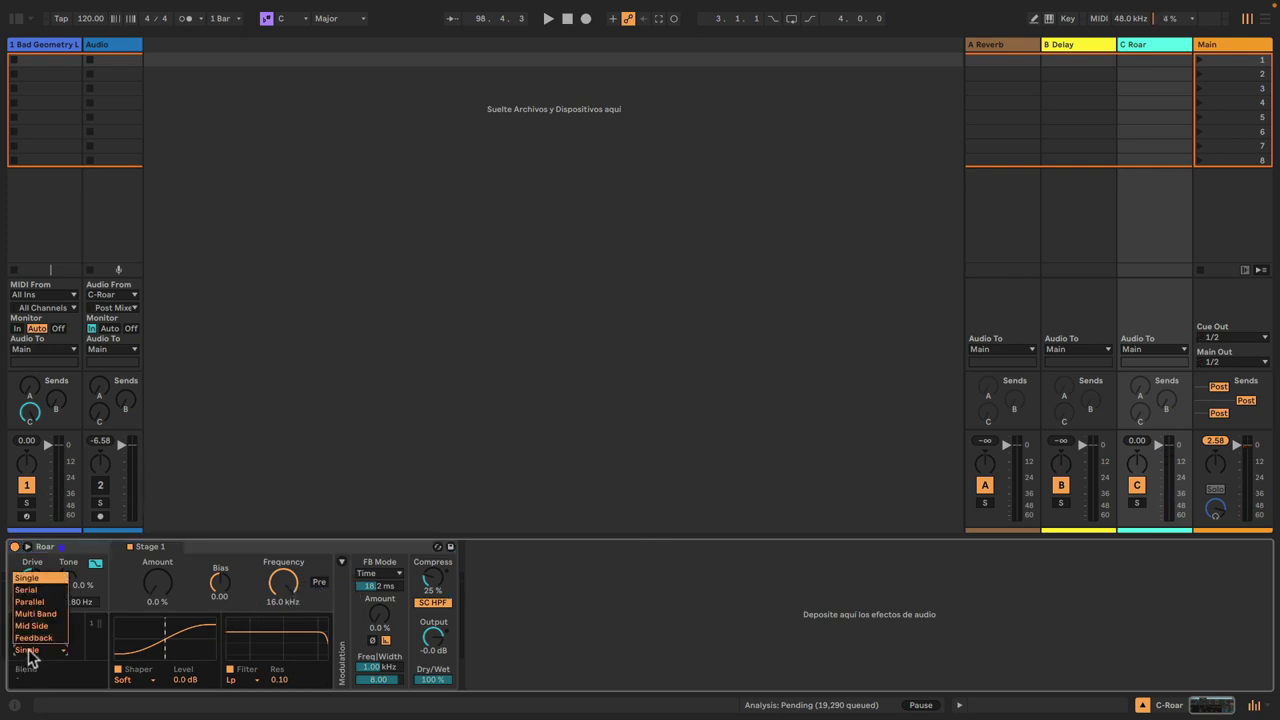
click(33, 614)
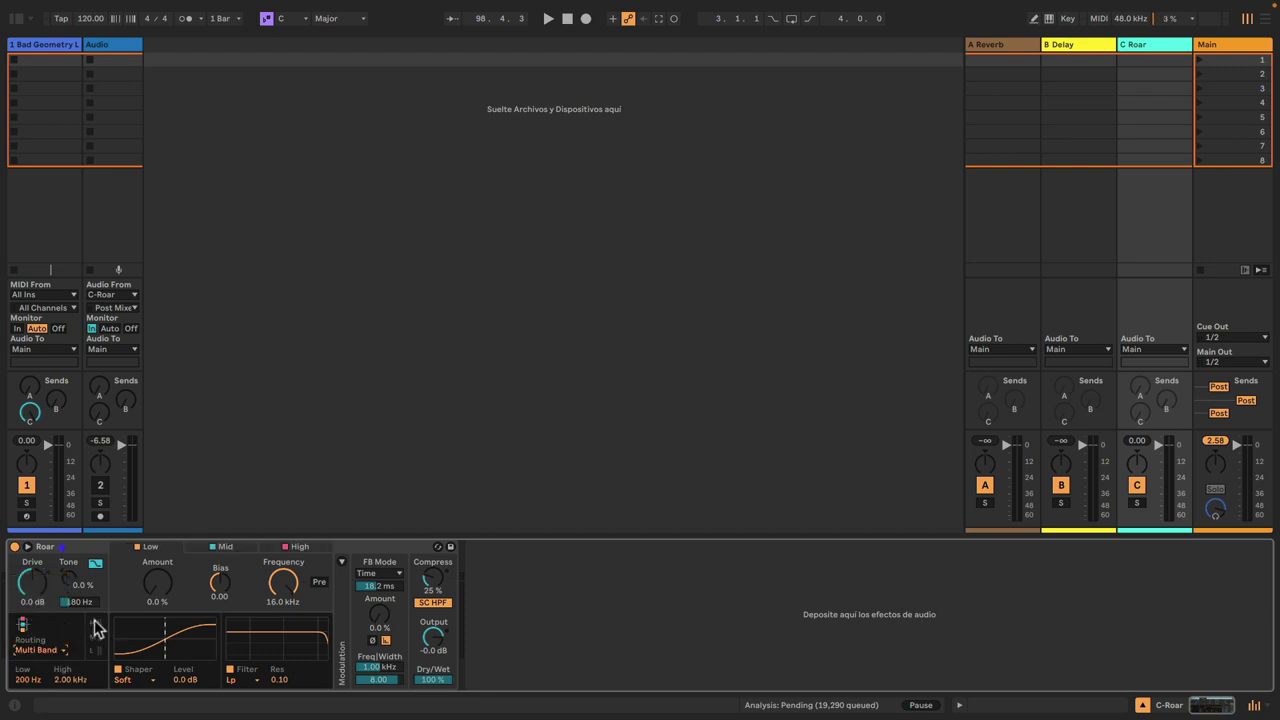
Step: Expand Roar's view and raise the shaper Amount of the Low, Mid and High bands to 100%
click(27, 547)
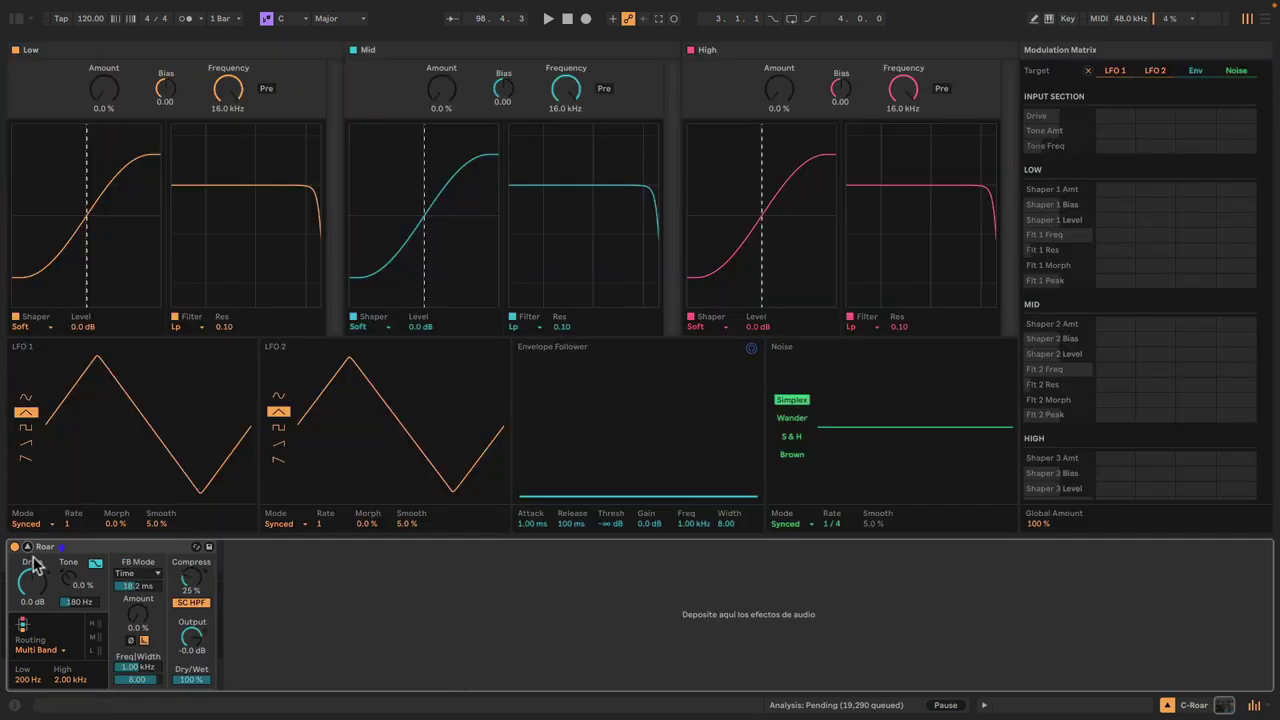
mouse_move(105, 92)
mouse_down()
mouse_move(105, 40)
mouse_move(104, 70)
mouse_up()
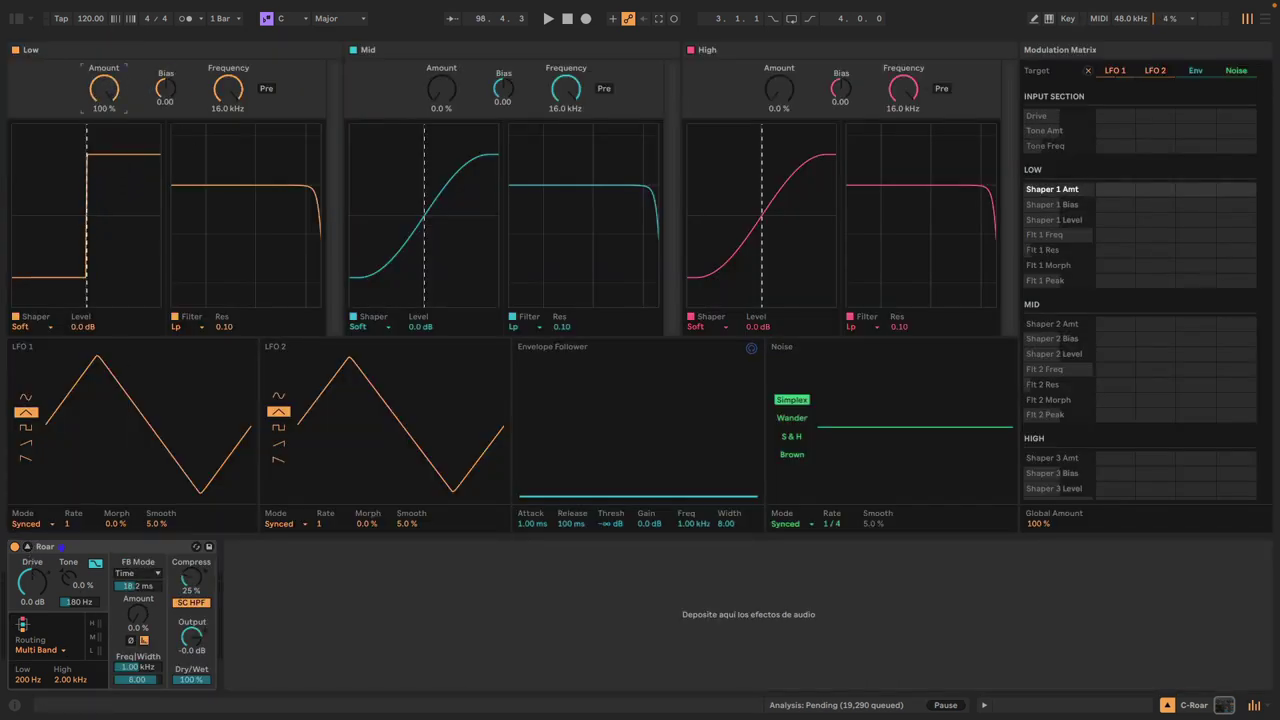
drag(442, 98, 442, 45)
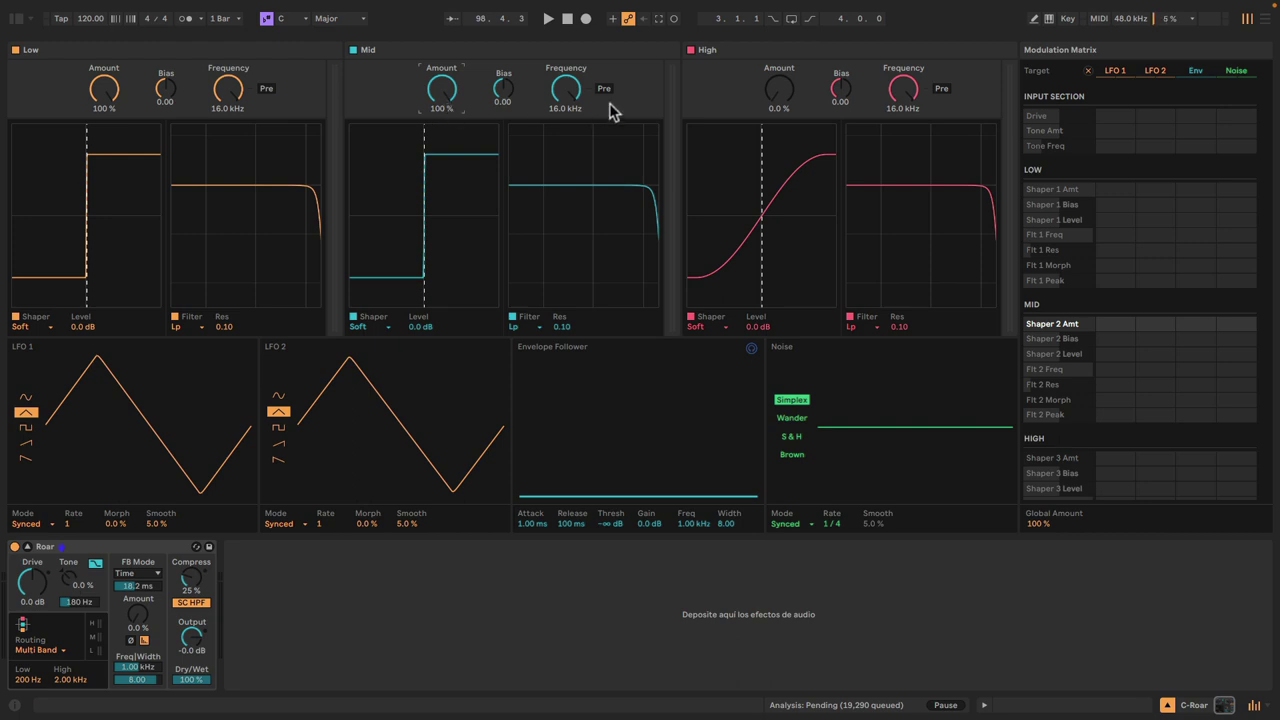
drag(777, 98, 777, 45)
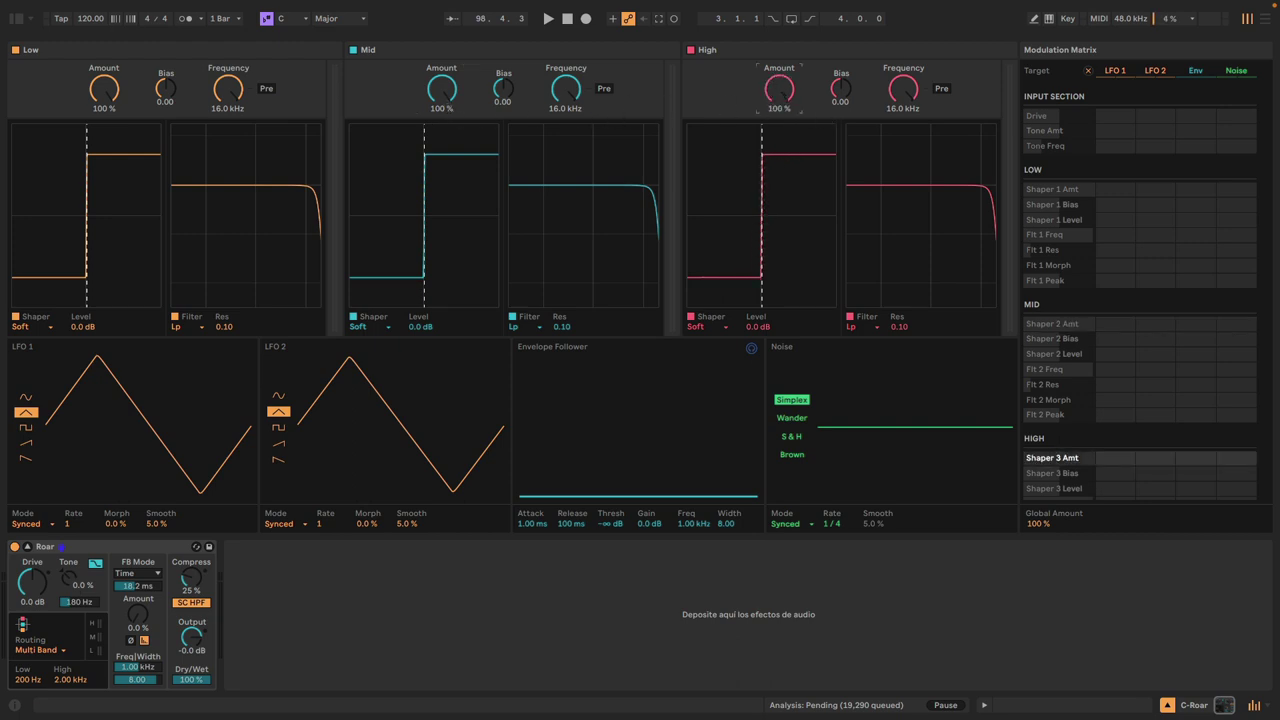
Step: Set Roar's shaper types to Fractal for High, Half Wave Rectifier for Mid and Polynomial for Low, and collapse the expanded view
click(697, 326)
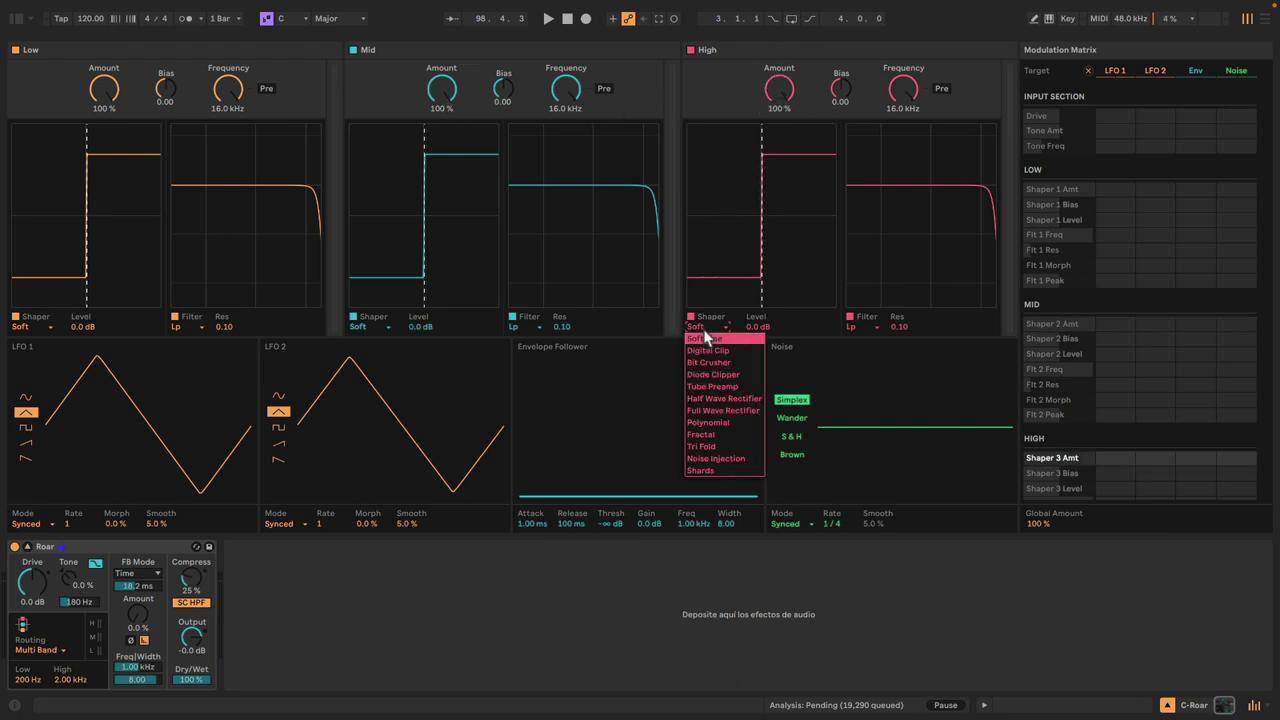
click(714, 436)
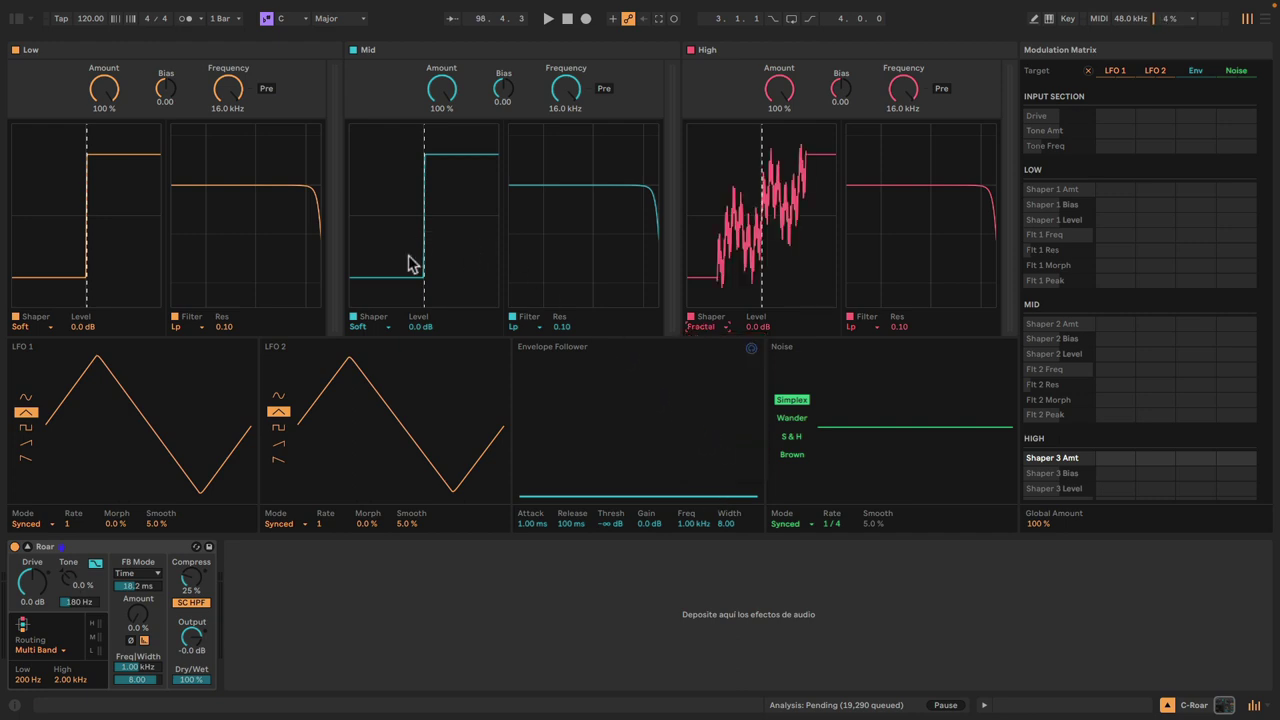
click(368, 327)
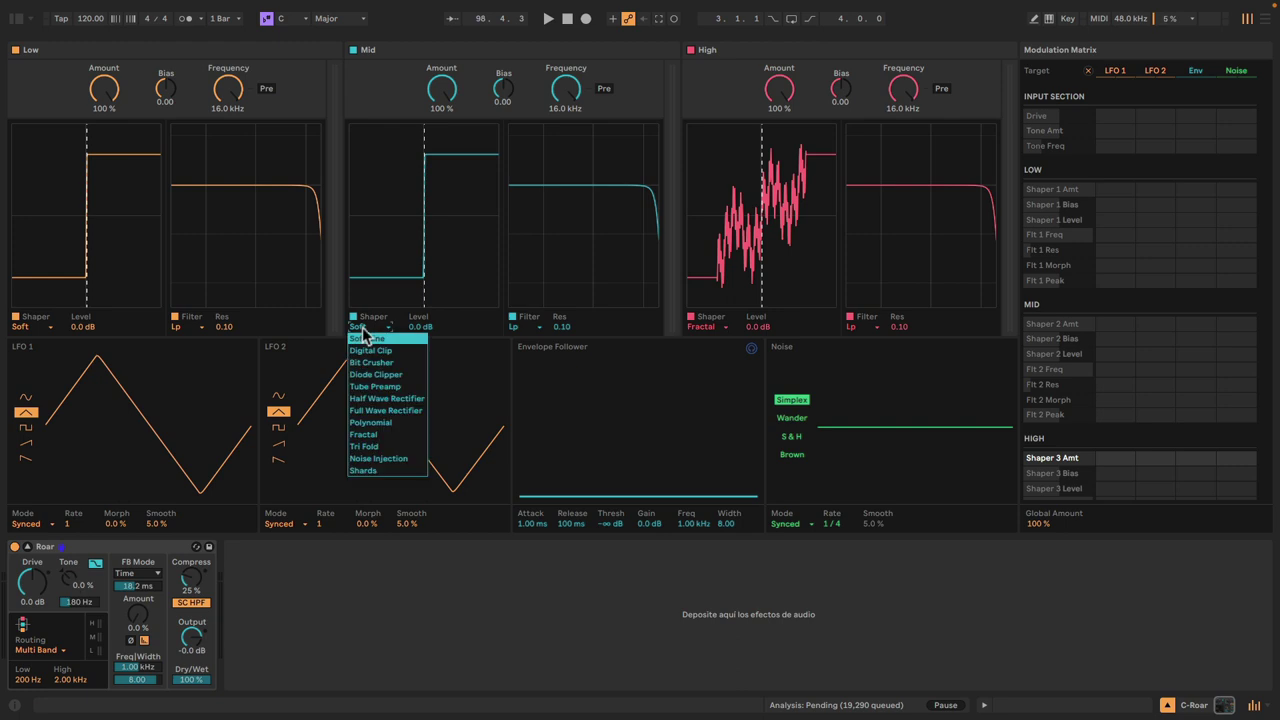
click(370, 403)
click(30, 328)
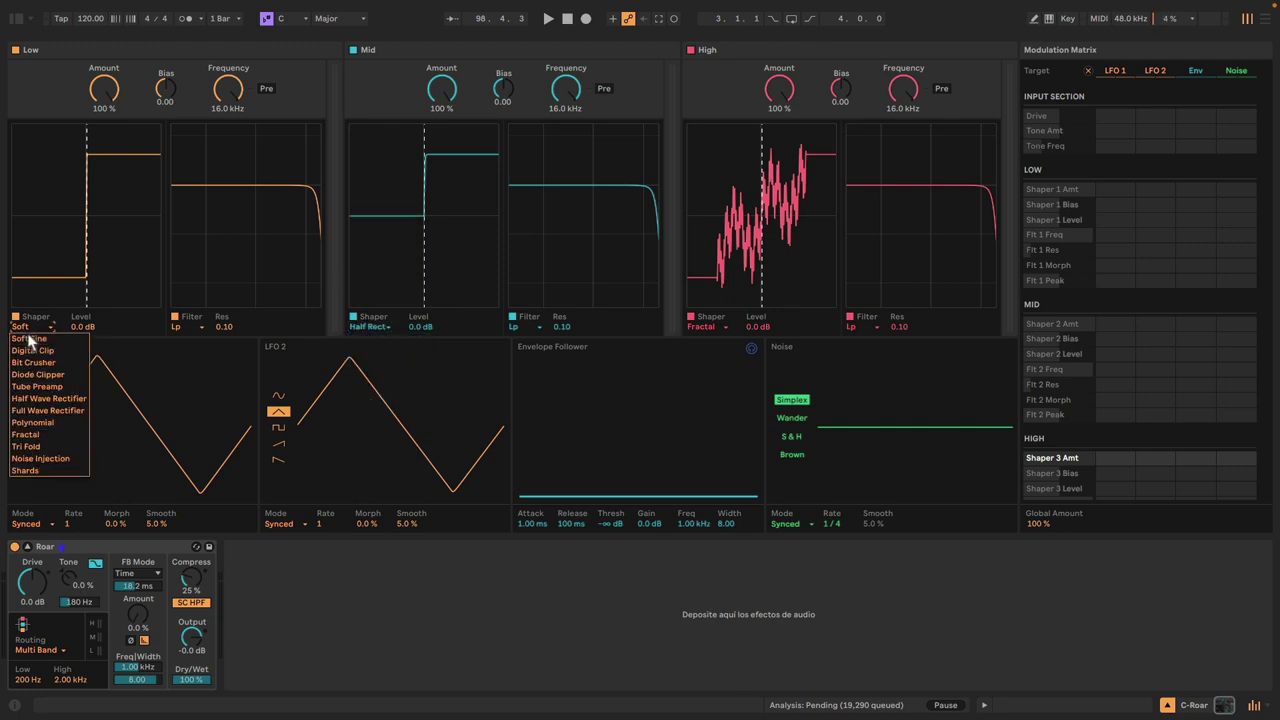
click(36, 422)
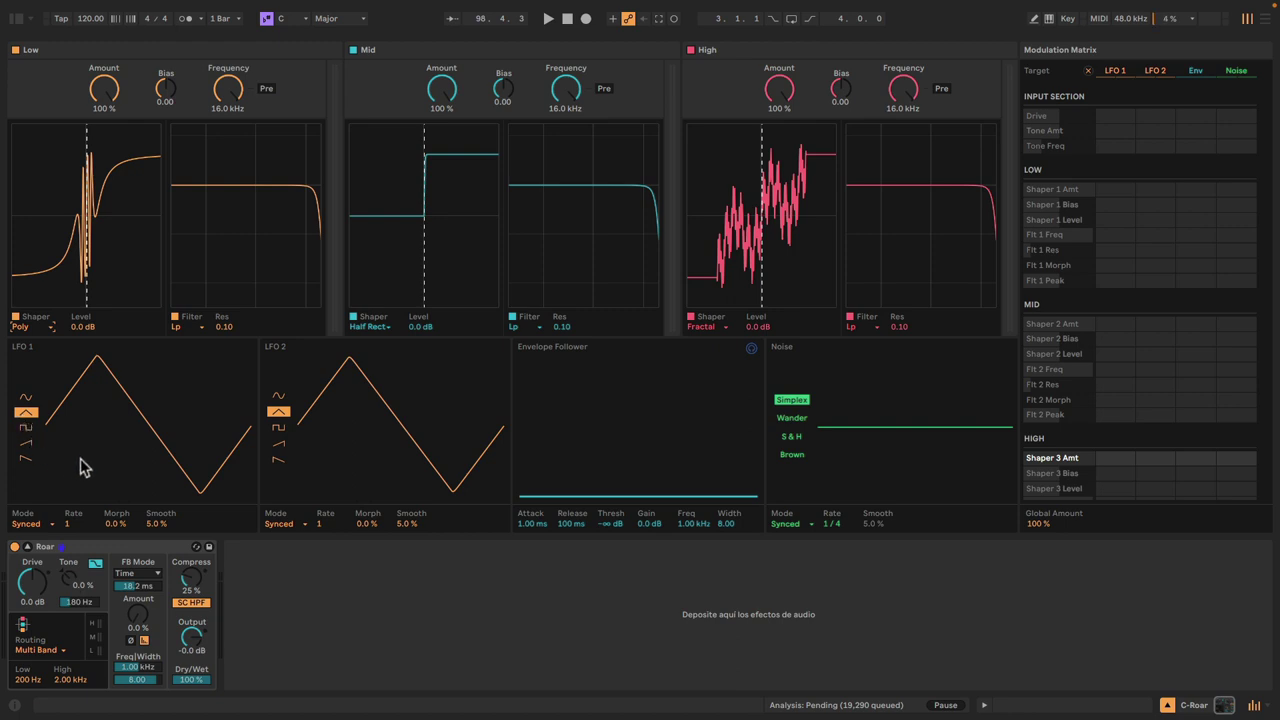
click(27, 547)
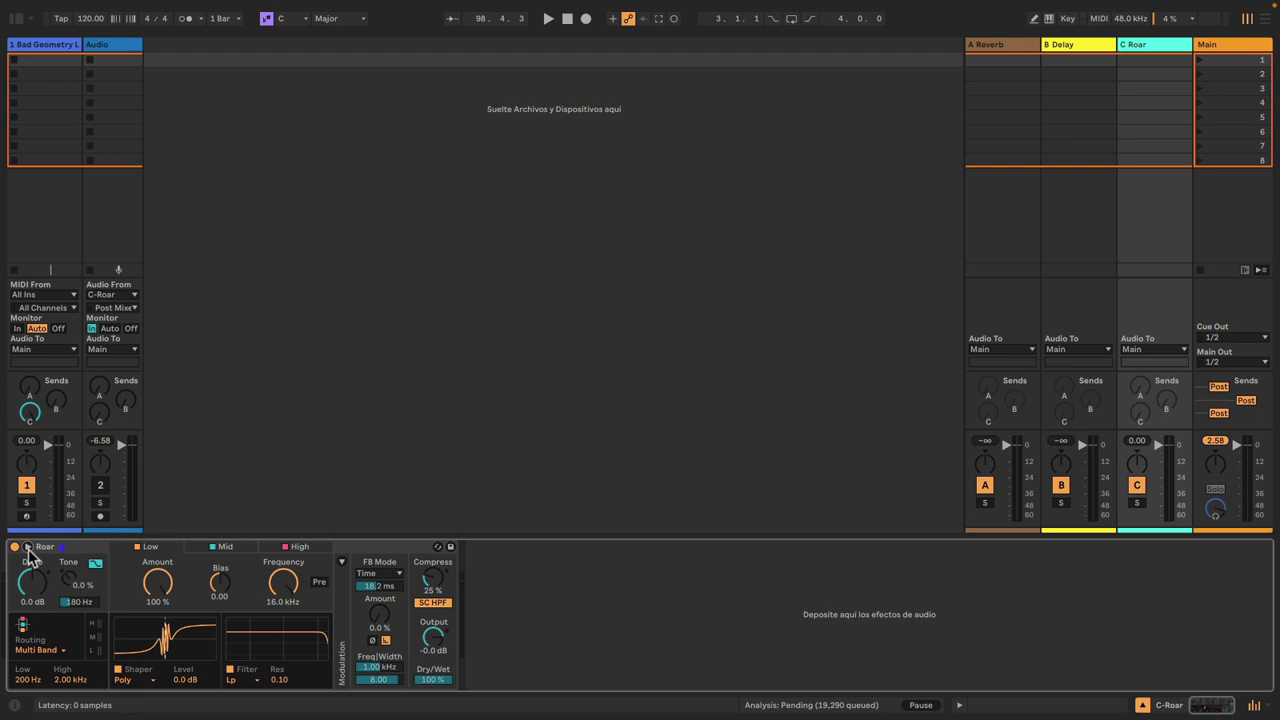
Step: Create a MIDI clip in the Bad Geometry Lead track's first slot with a one-beat C3 note at its start
click(57, 43)
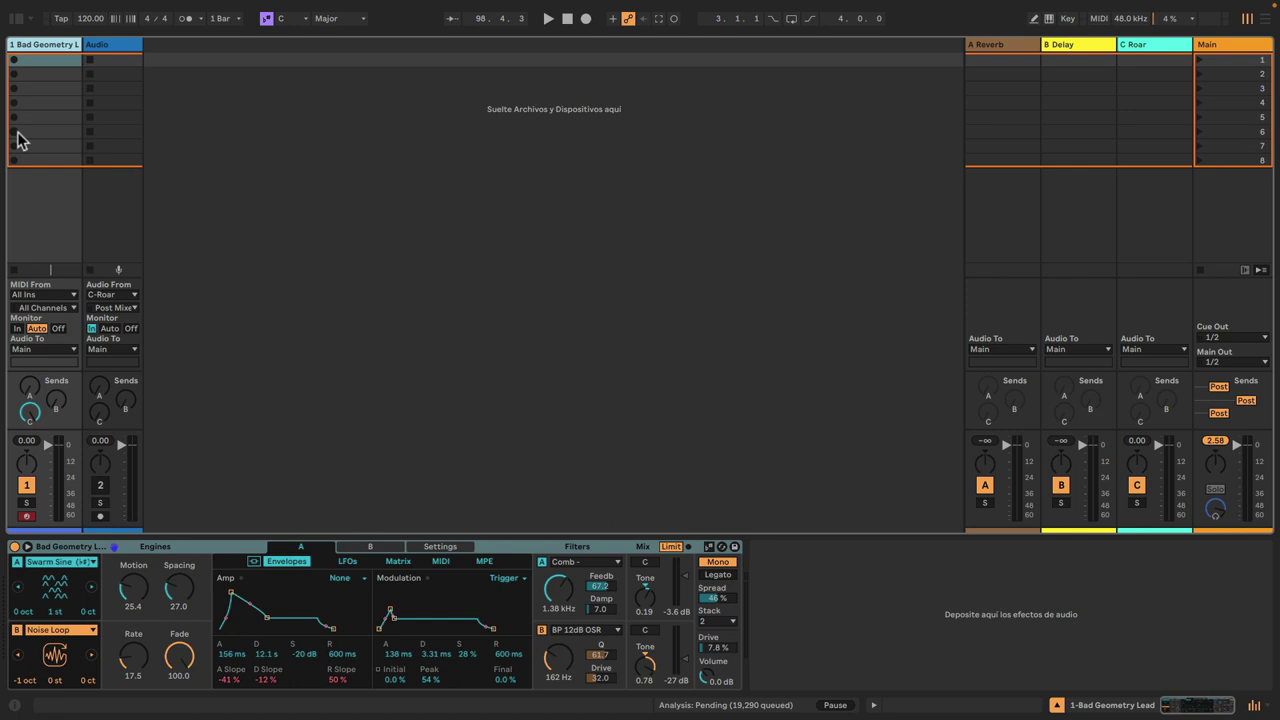
double_click(39, 62)
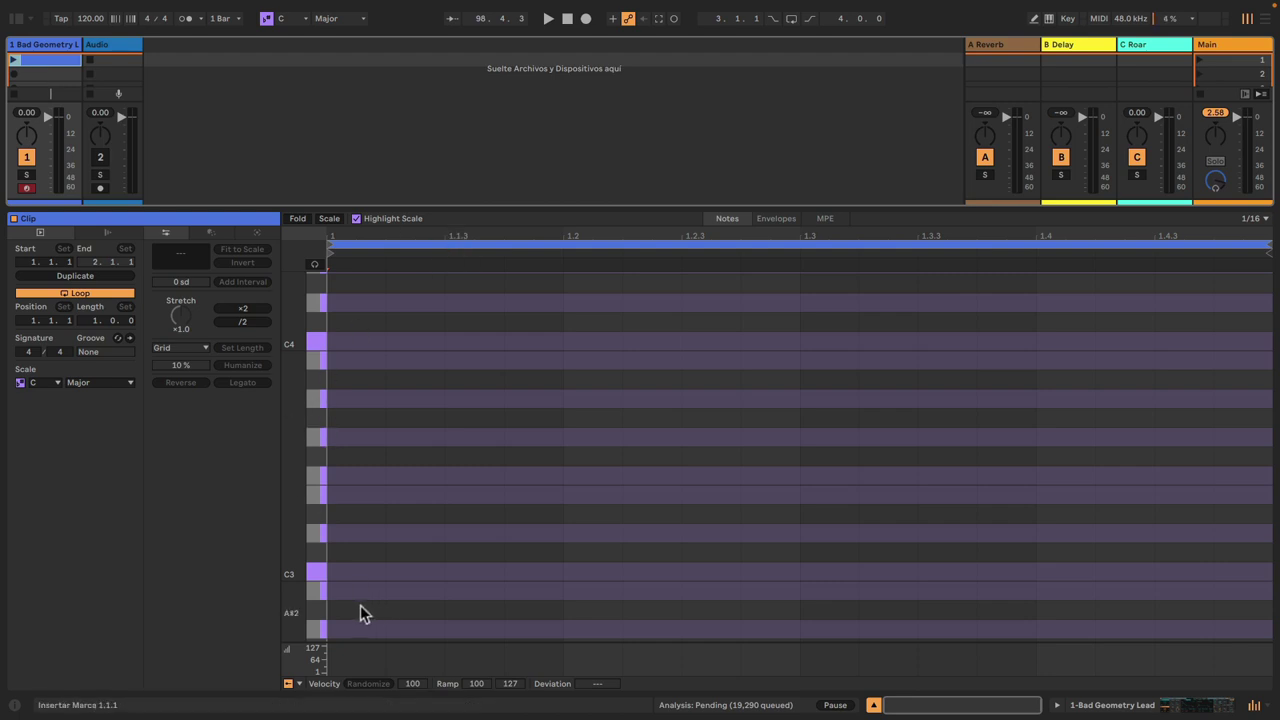
double_click(350, 572)
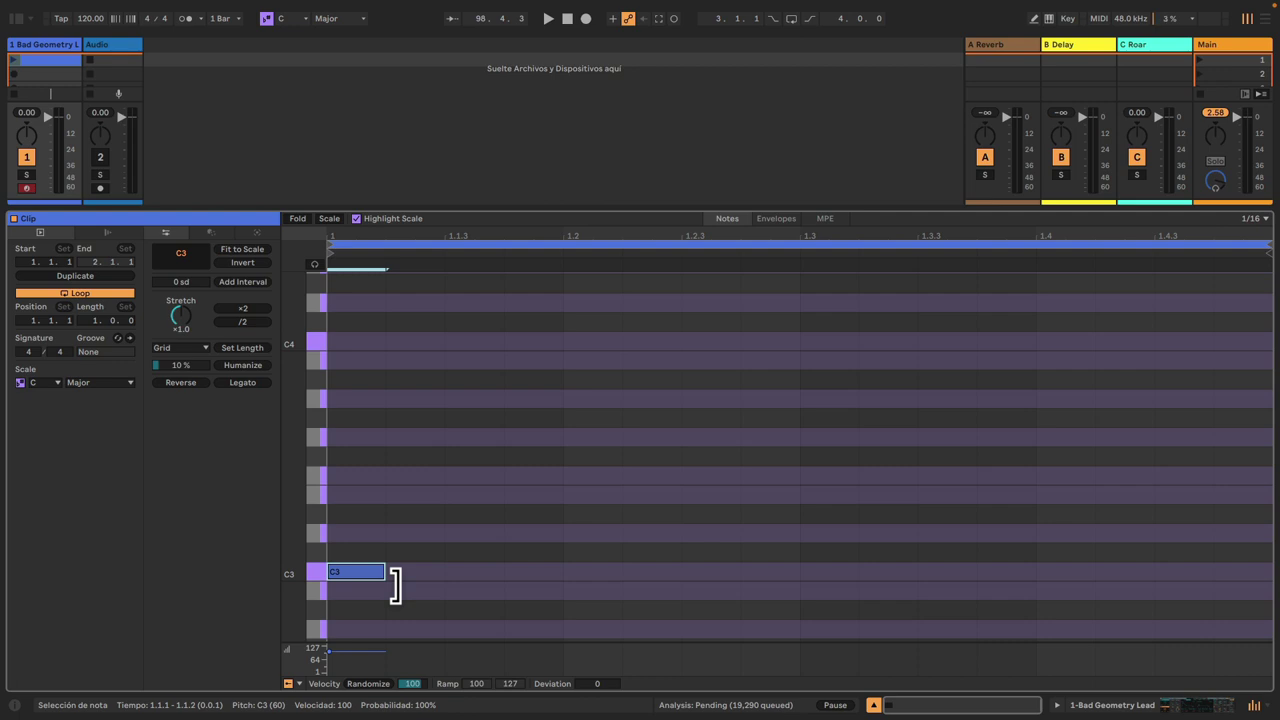
drag(395, 587, 549, 587)
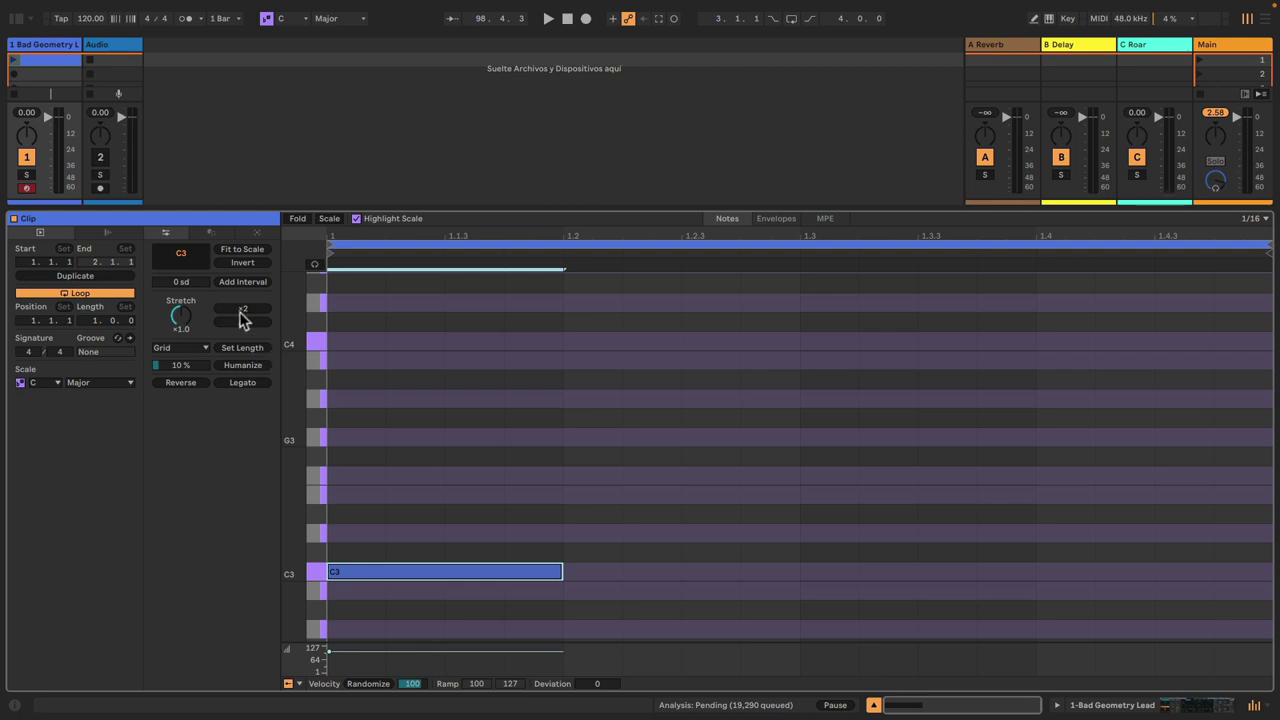
Step: Duplicate the clip's loop until it is 16 bars long, shrink the clip editor and launch the clip
click(171, 243)
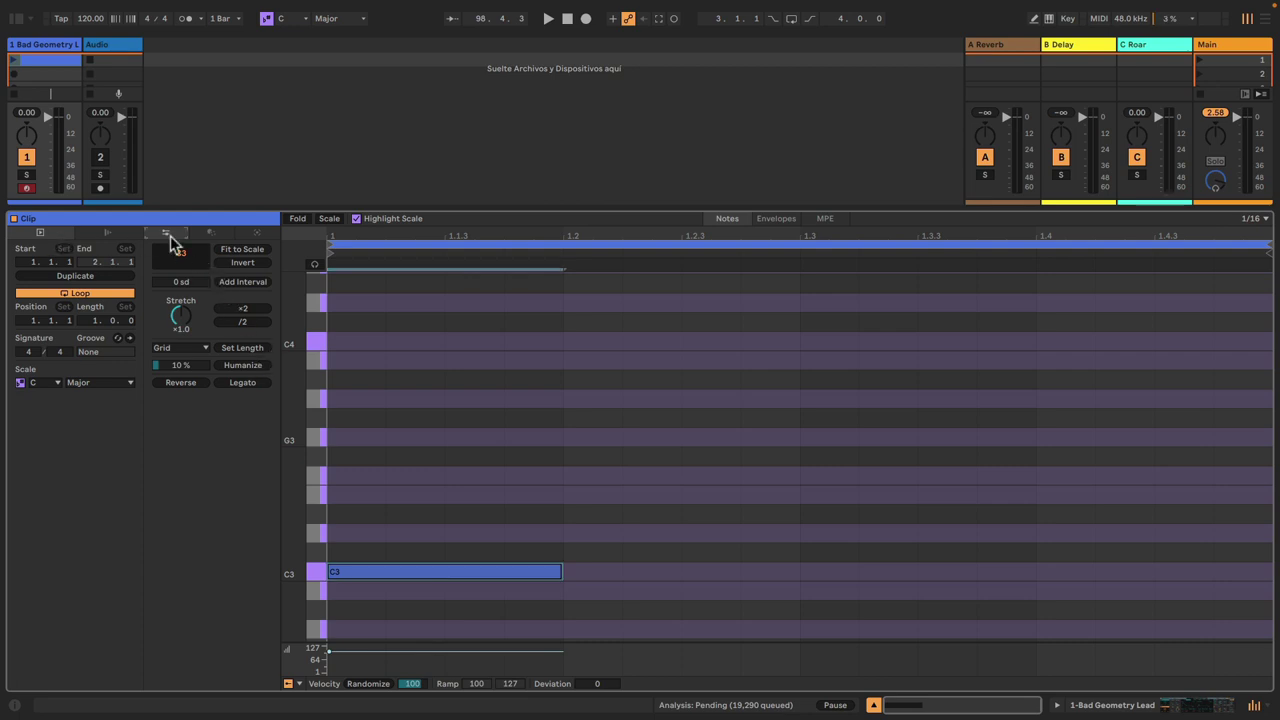
click(75, 276)
click(75, 276)
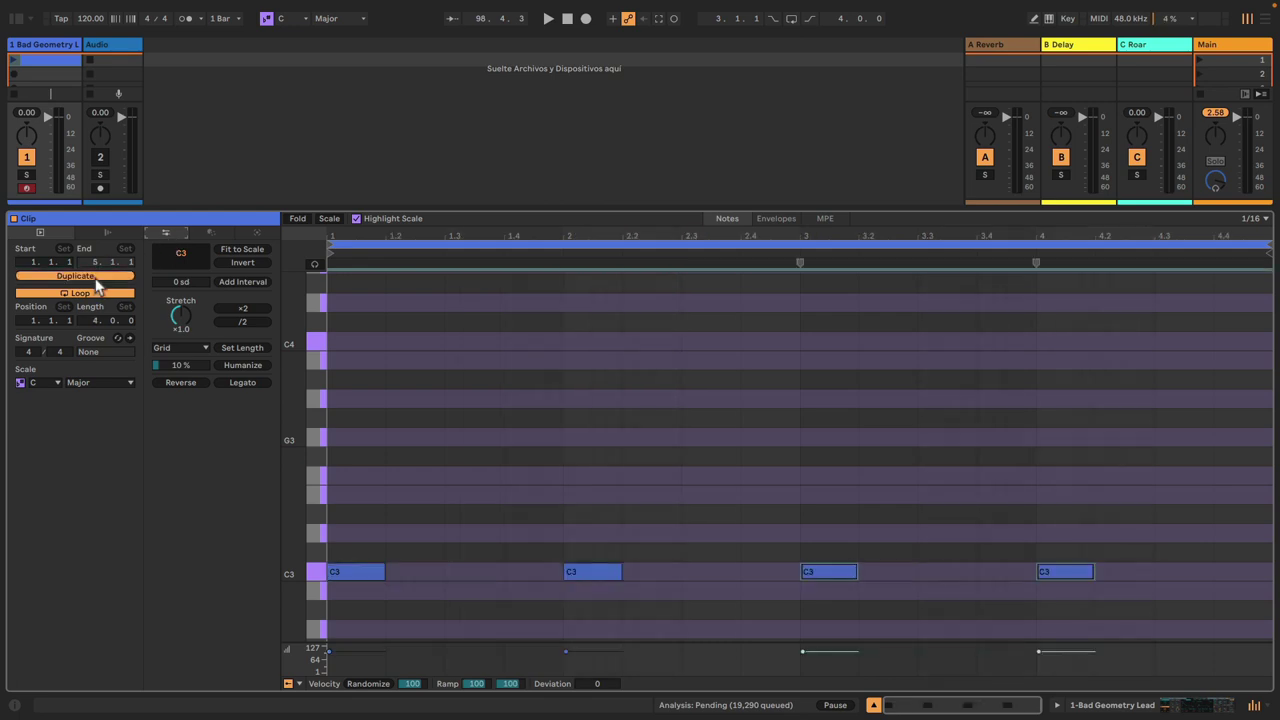
click(75, 276)
click(96, 279)
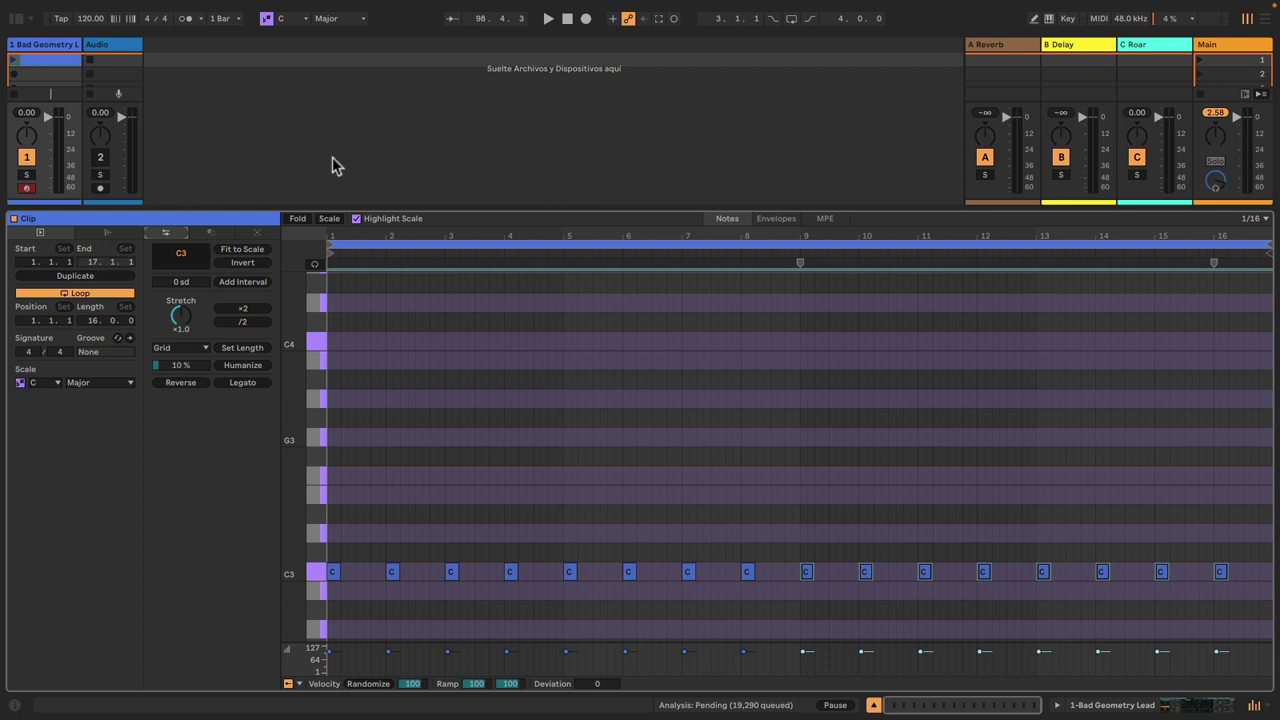
drag(425, 210, 374, 556)
click(14, 61)
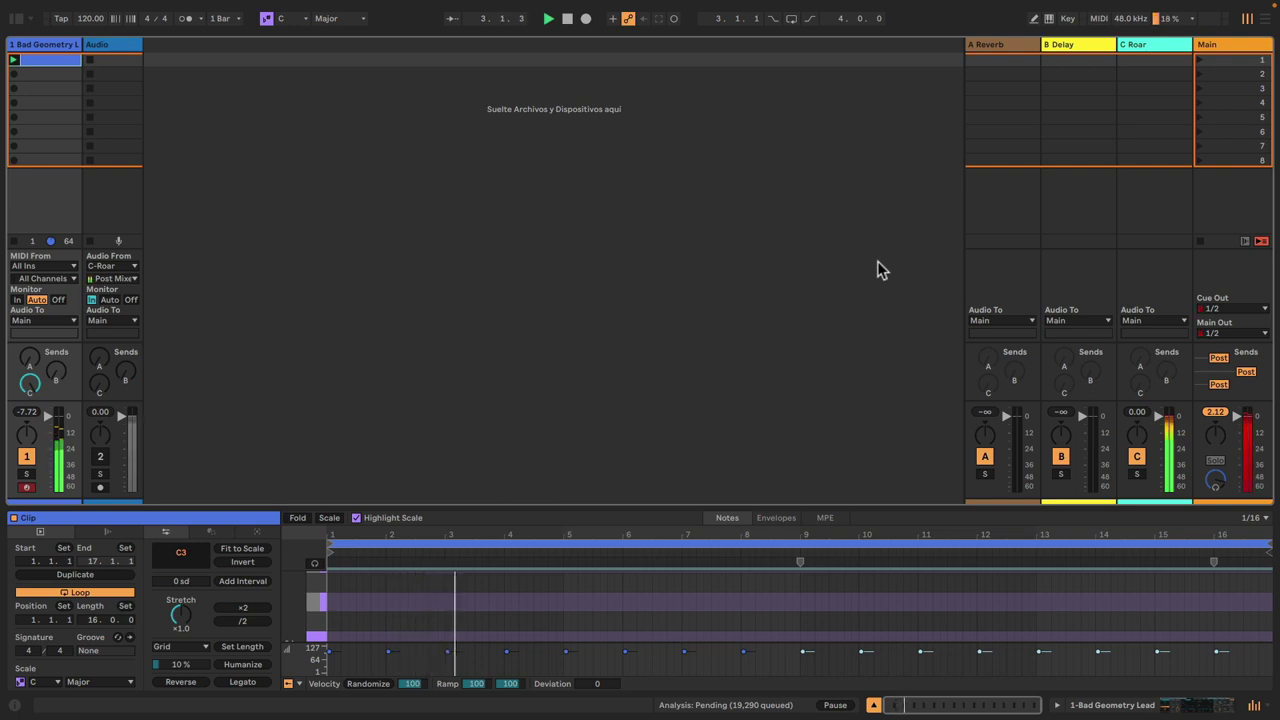
Step: Delete the clip's C3 notes at bars 2–4, 6–8, 10–12 and 14–16, enlarging the clip editor for the edit and collapsing it when finished
drag(643, 505, 617, 160)
drag(376, 487, 509, 541)
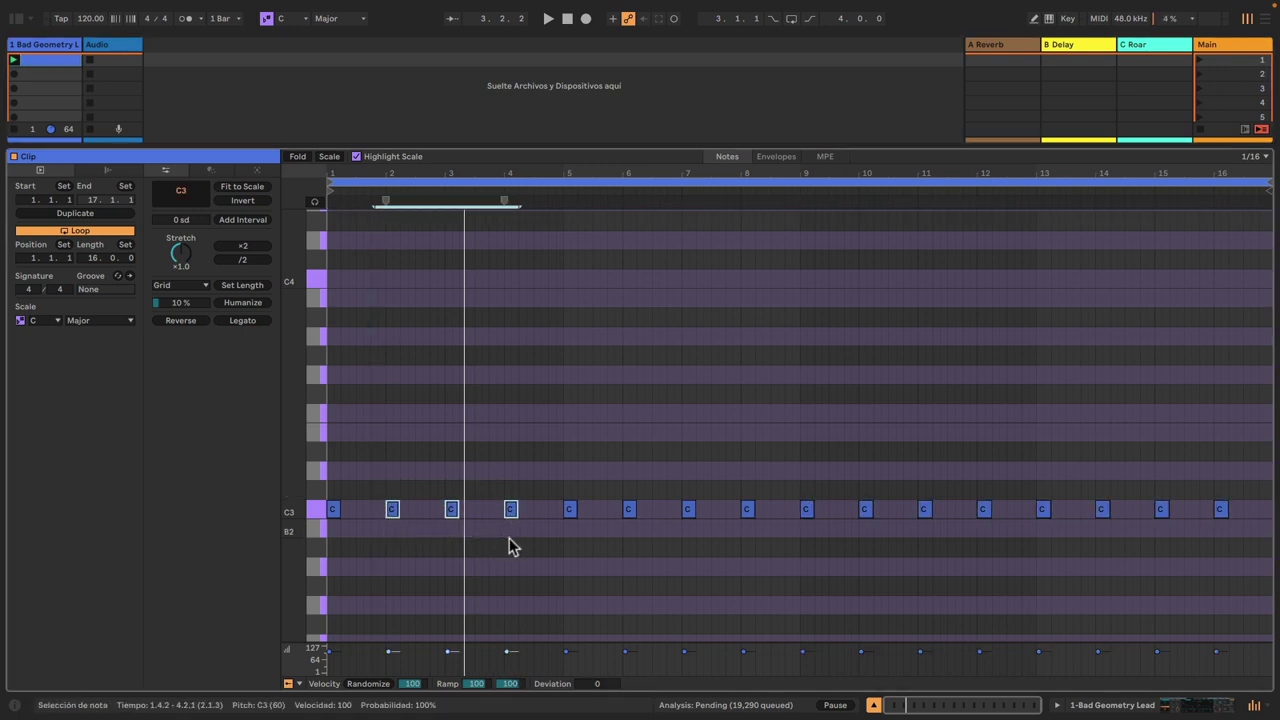
key(BackSpace)
drag(617, 471, 760, 547)
key(BackSpace)
drag(845, 472, 988, 556)
key(BackSpace)
drag(1075, 487, 1248, 546)
key(BackSpace)
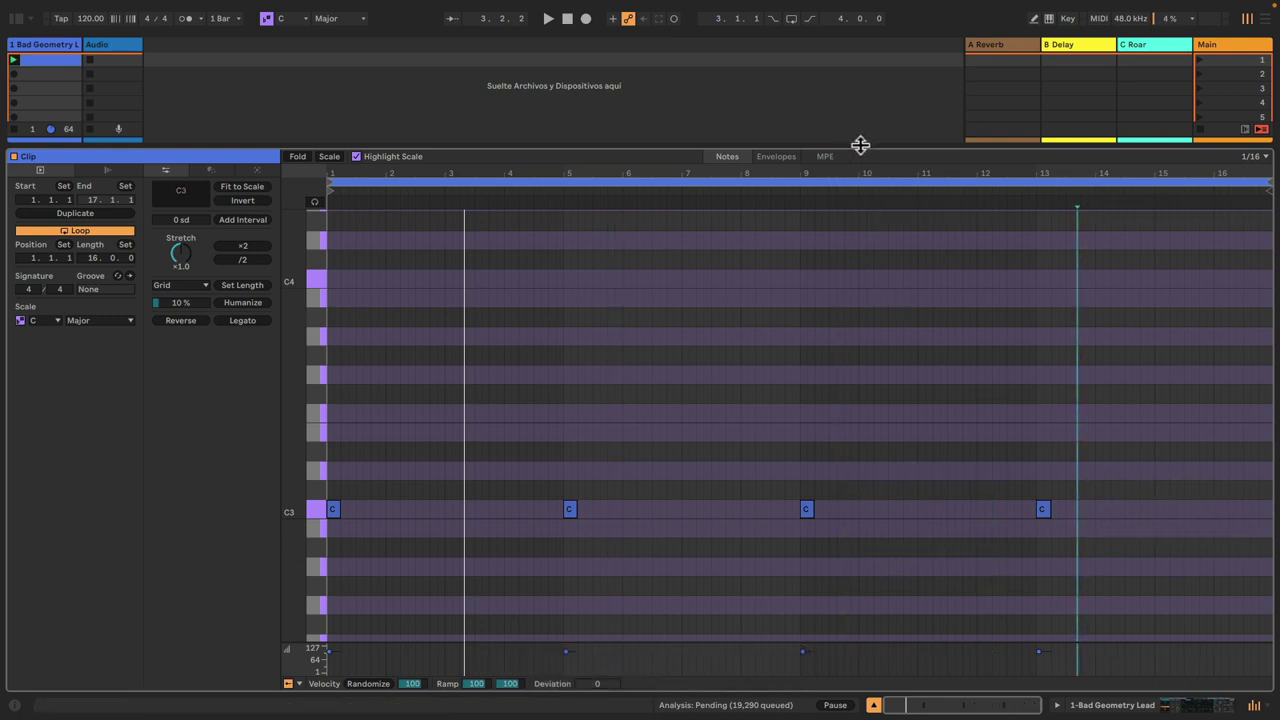
drag(855, 148, 883, 609)
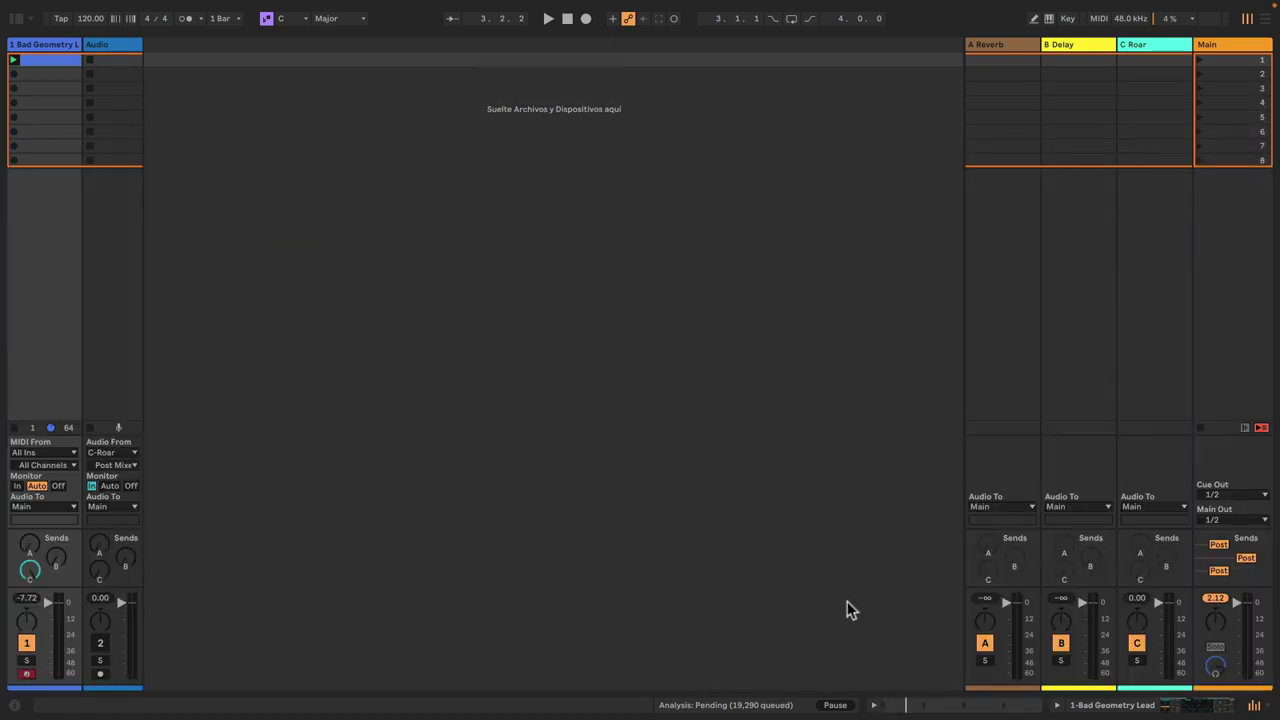
Step: Group the Roar device on return track C into an Audio Effect Rack and show the rack's macro controls
double_click(1143, 55)
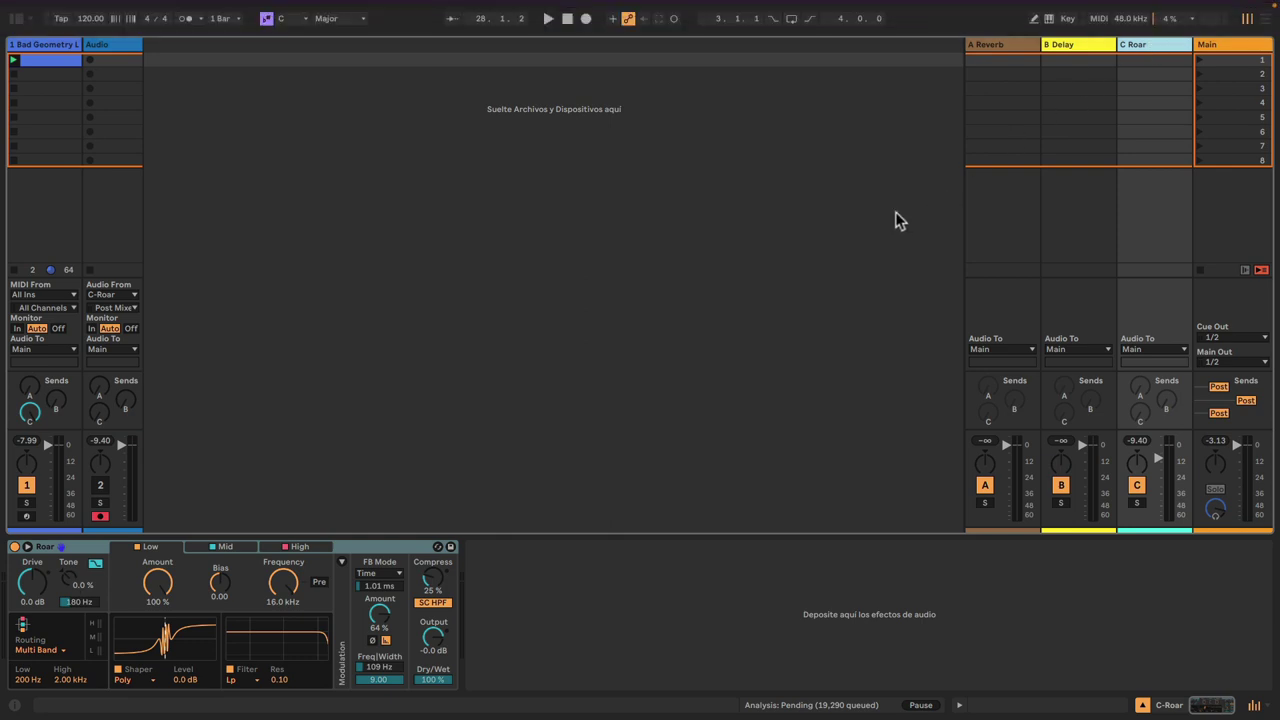
click(390, 551)
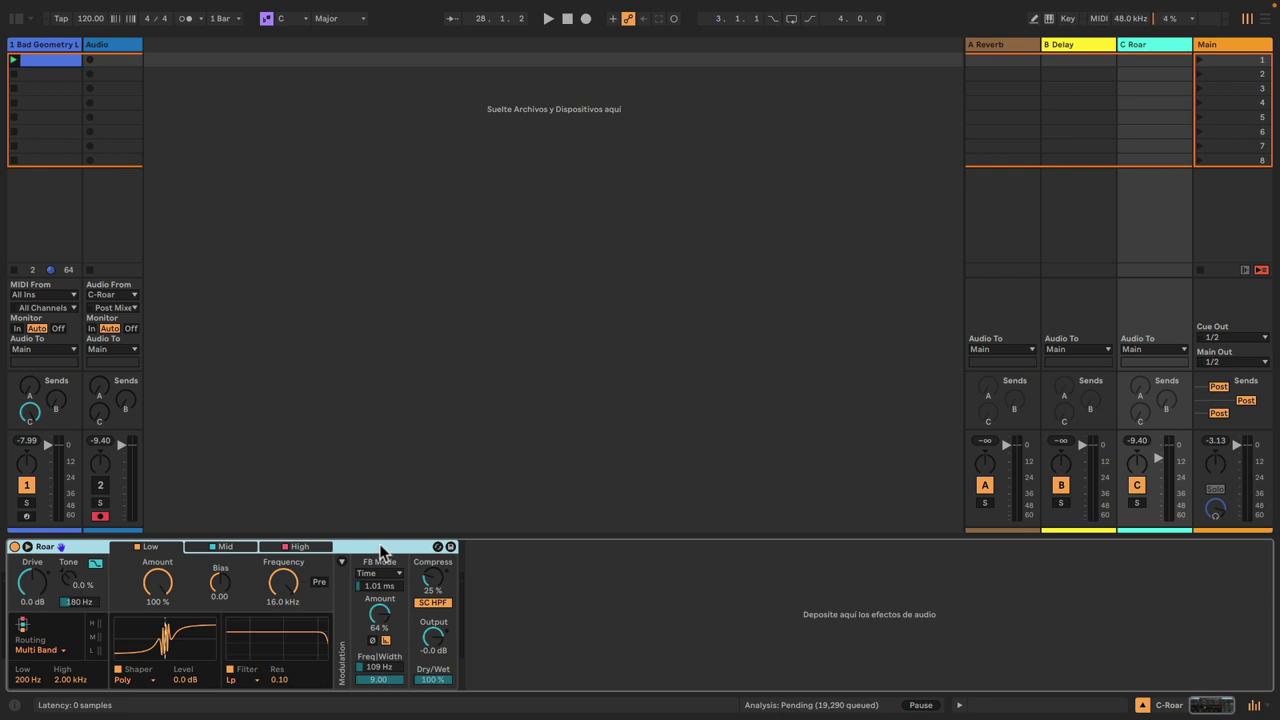
key(super)
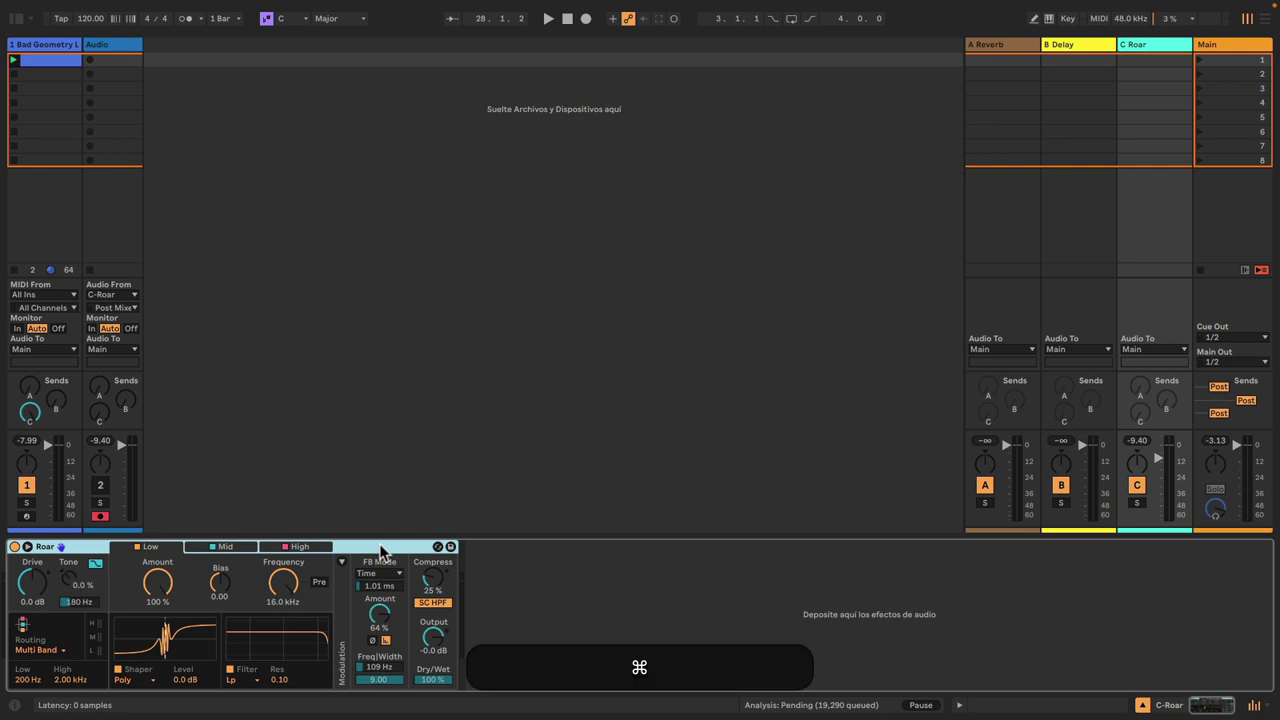
key(super+g)
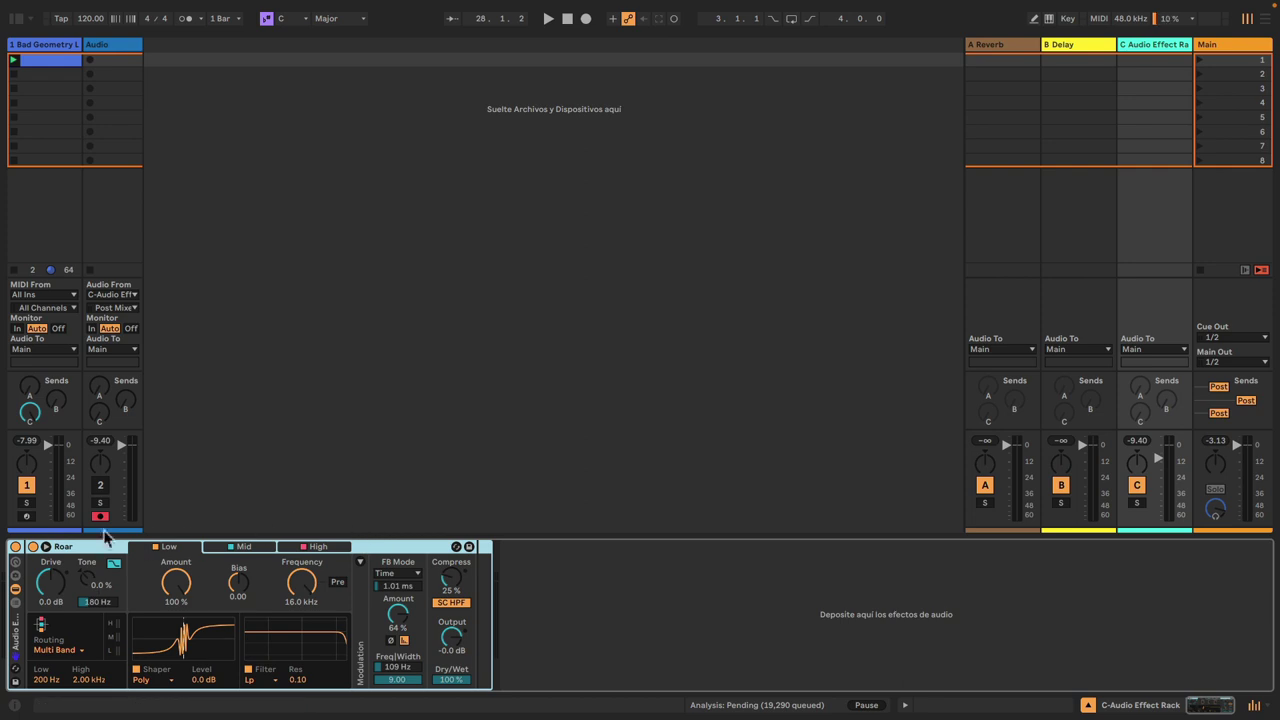
click(16, 574)
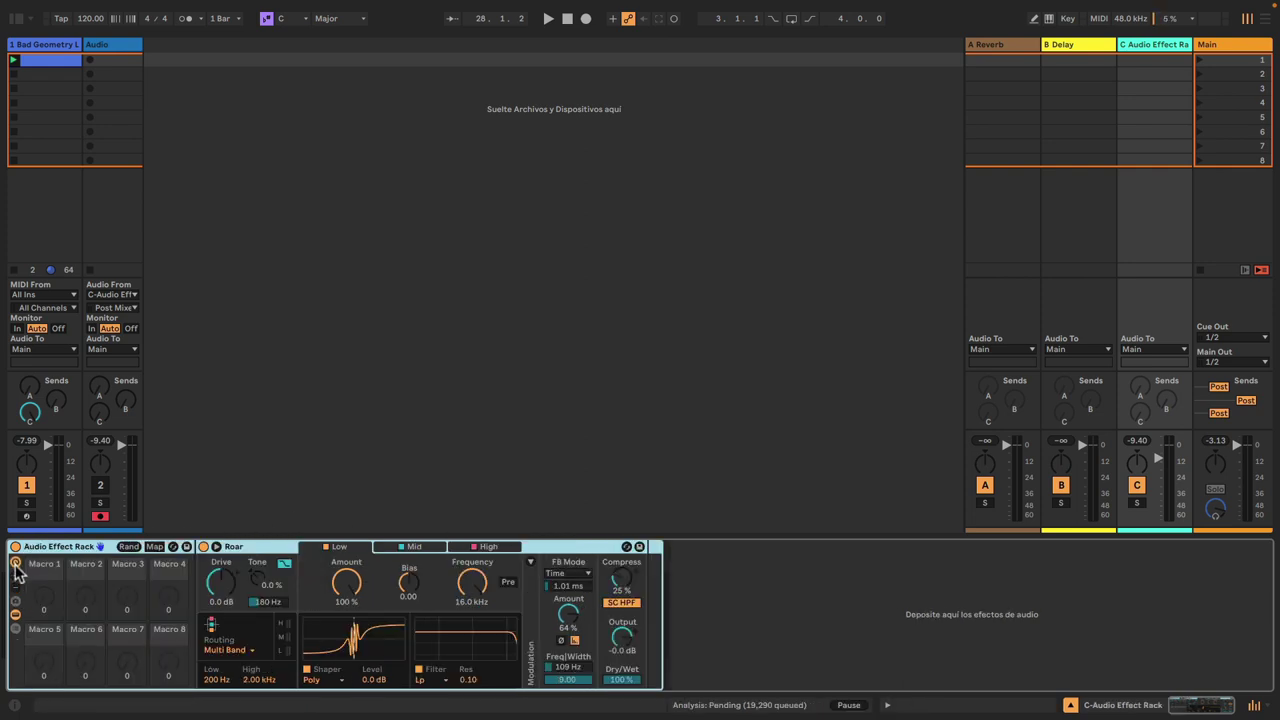
Step: Map Roar's feedback mode to Macro 1 and its feedback time to Macro 2
right_click(577, 584)
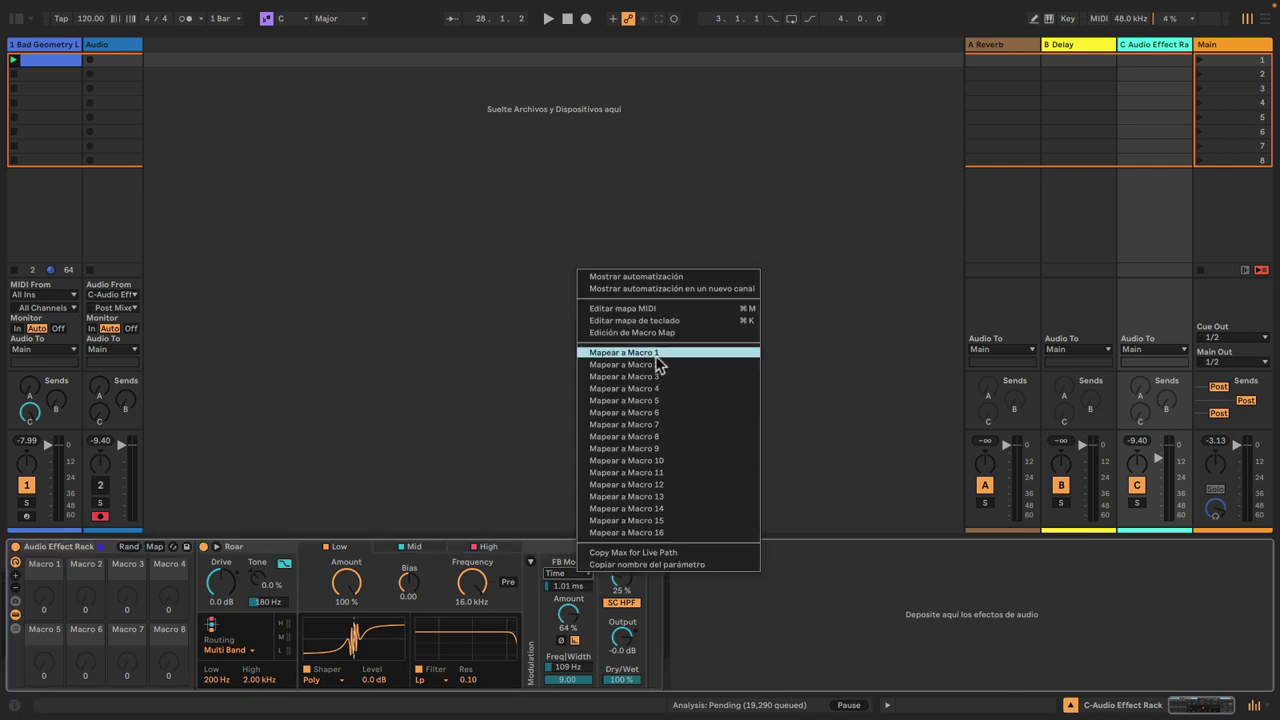
click(586, 650)
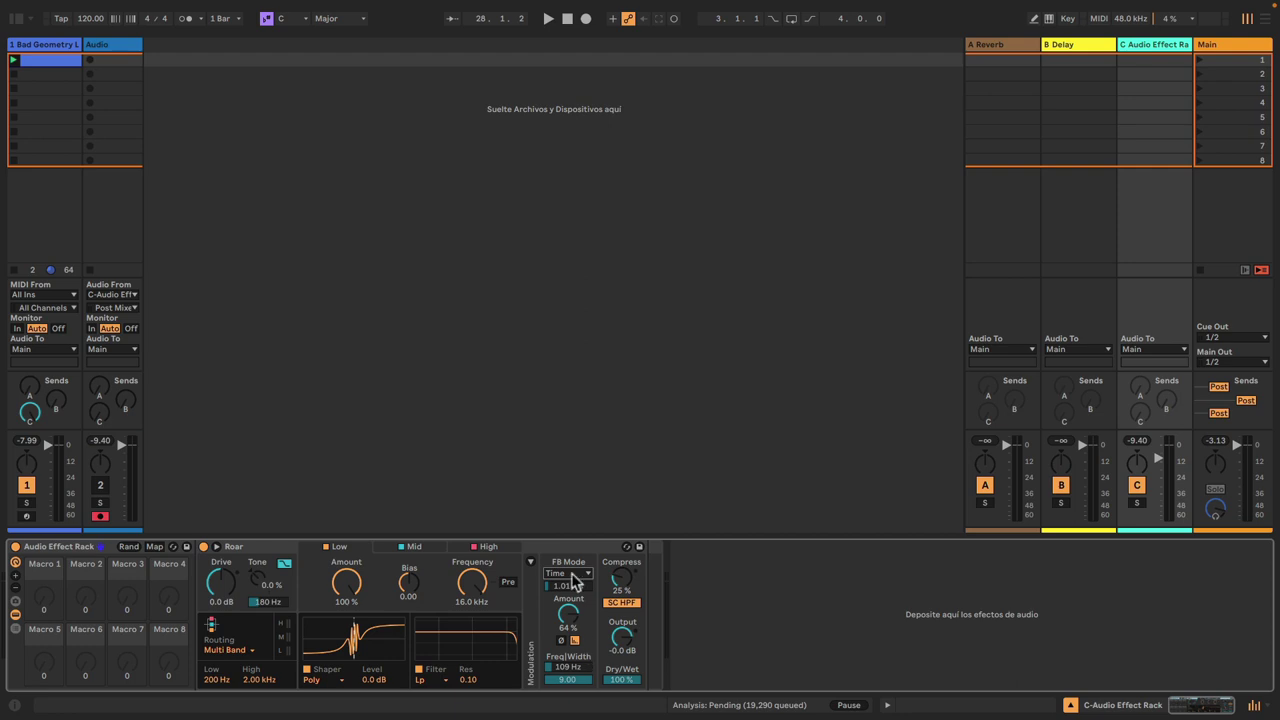
right_click(573, 576)
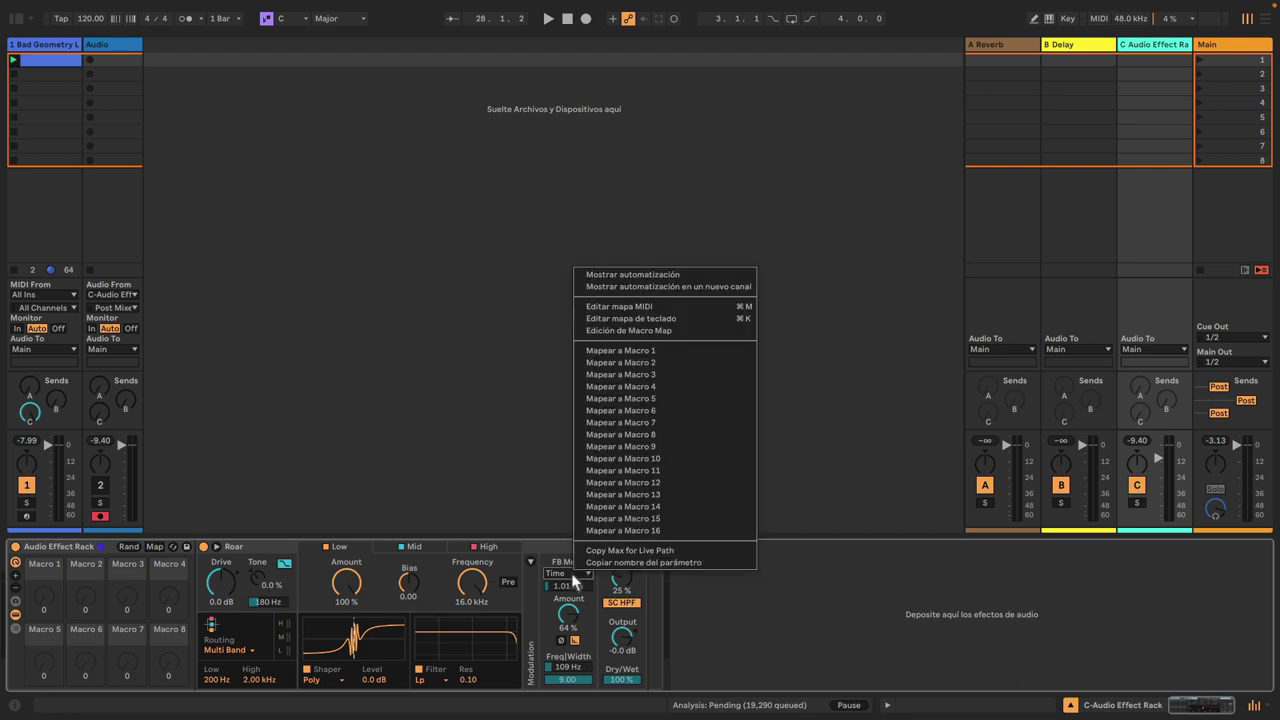
click(647, 352)
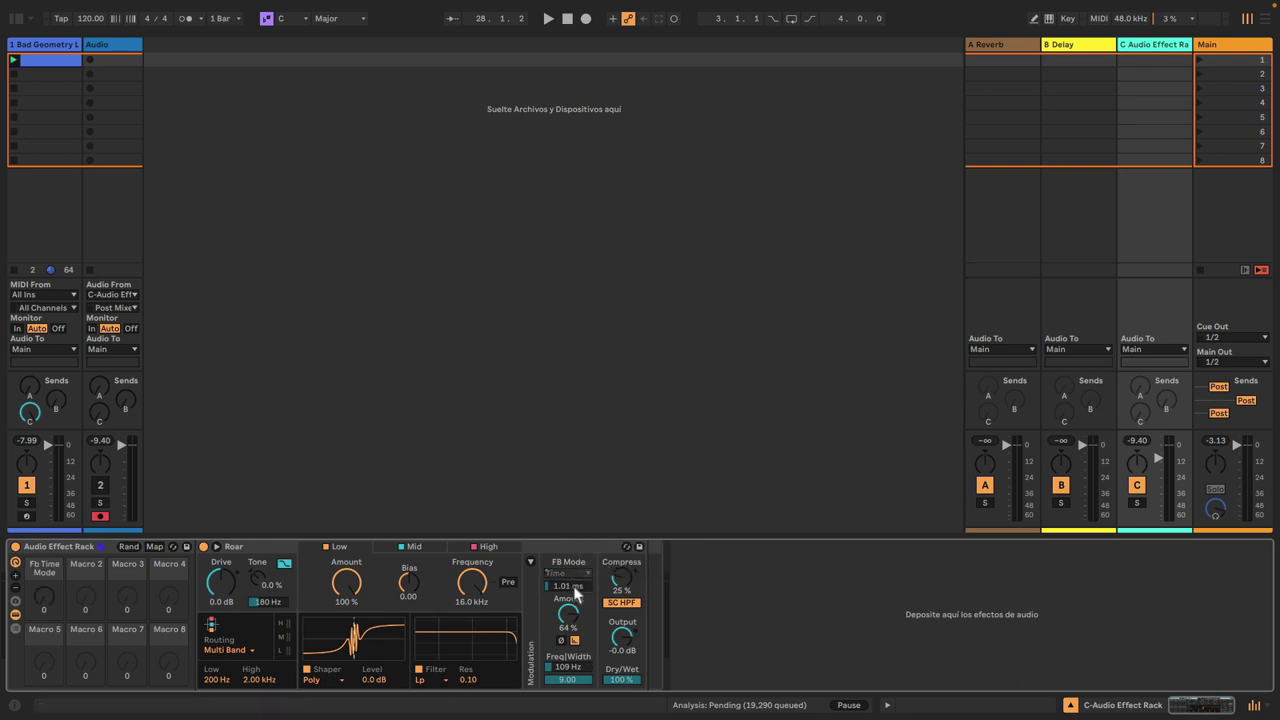
right_click(574, 585)
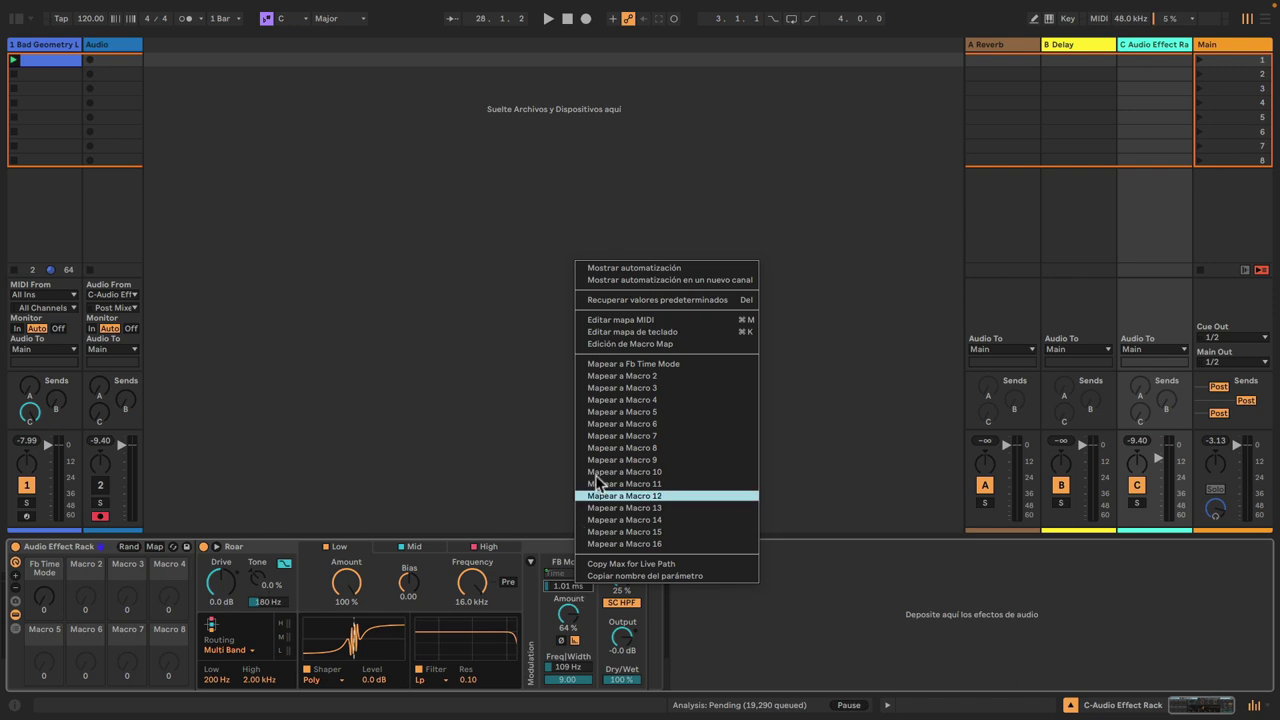
click(620, 377)
Step: Map Roar's feedback amount, frequency and width to Macros 3, 4 and 5
right_click(568, 618)
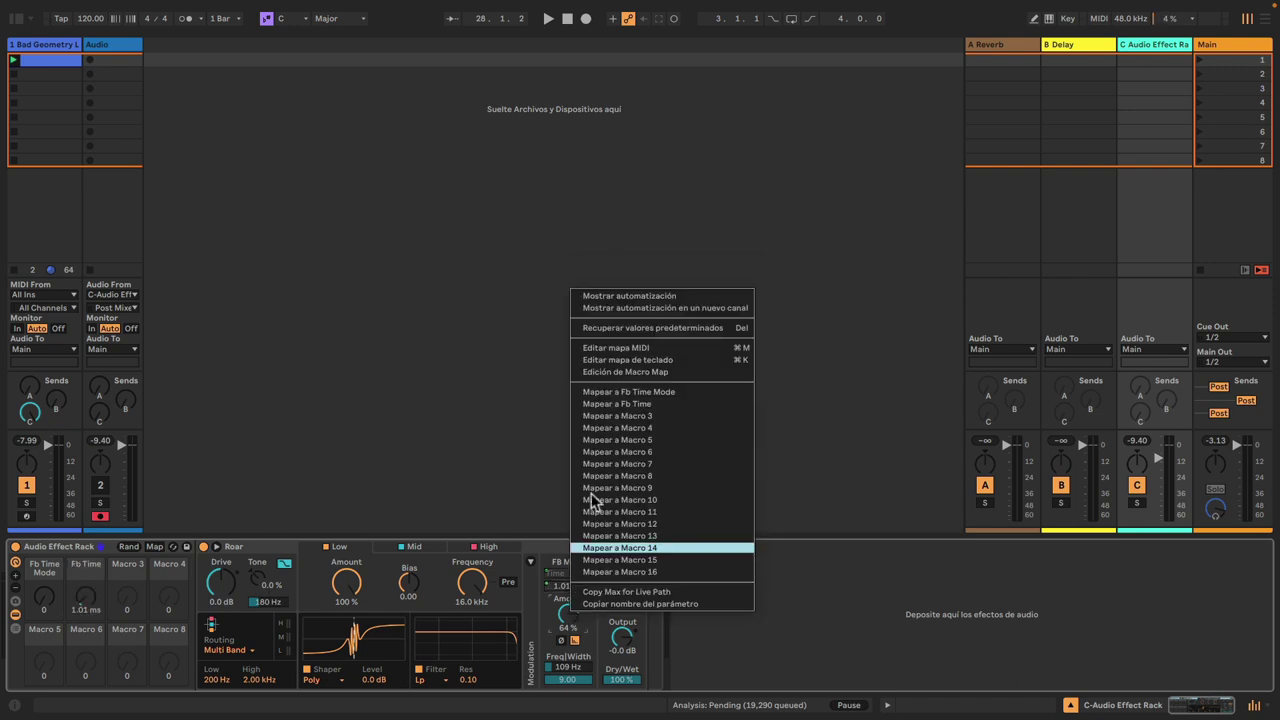
click(622, 423)
right_click(572, 666)
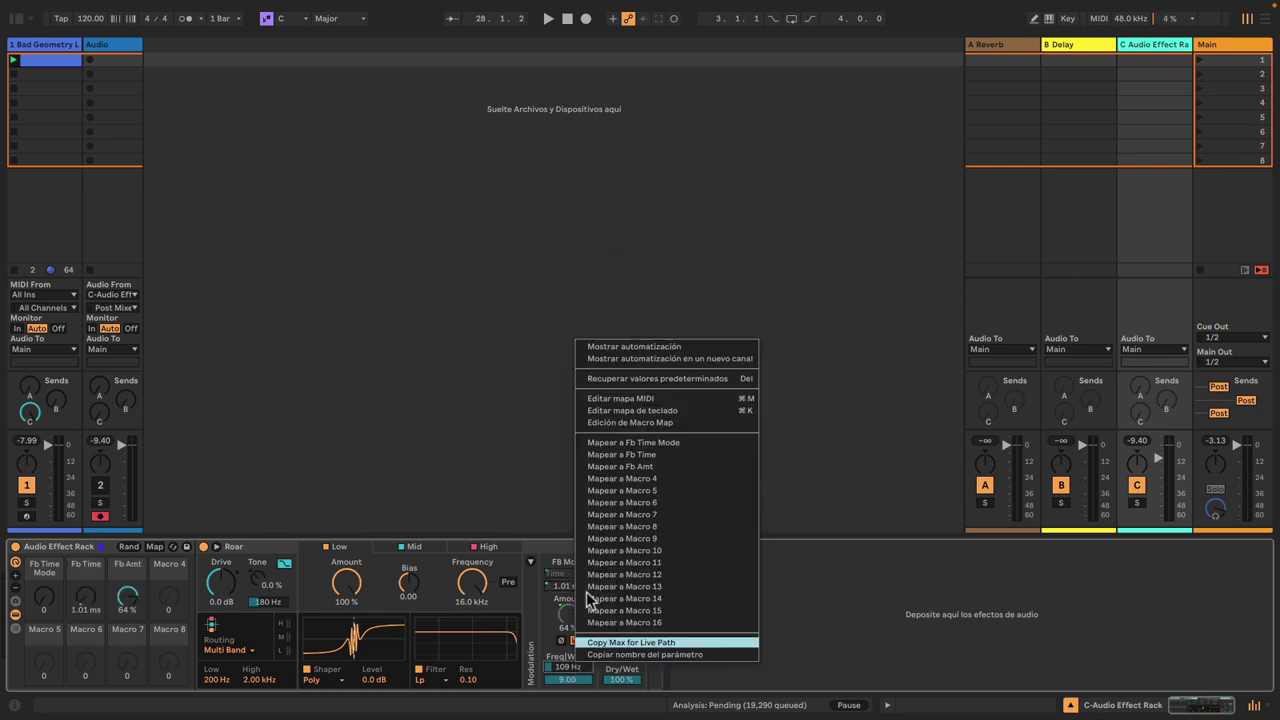
click(623, 484)
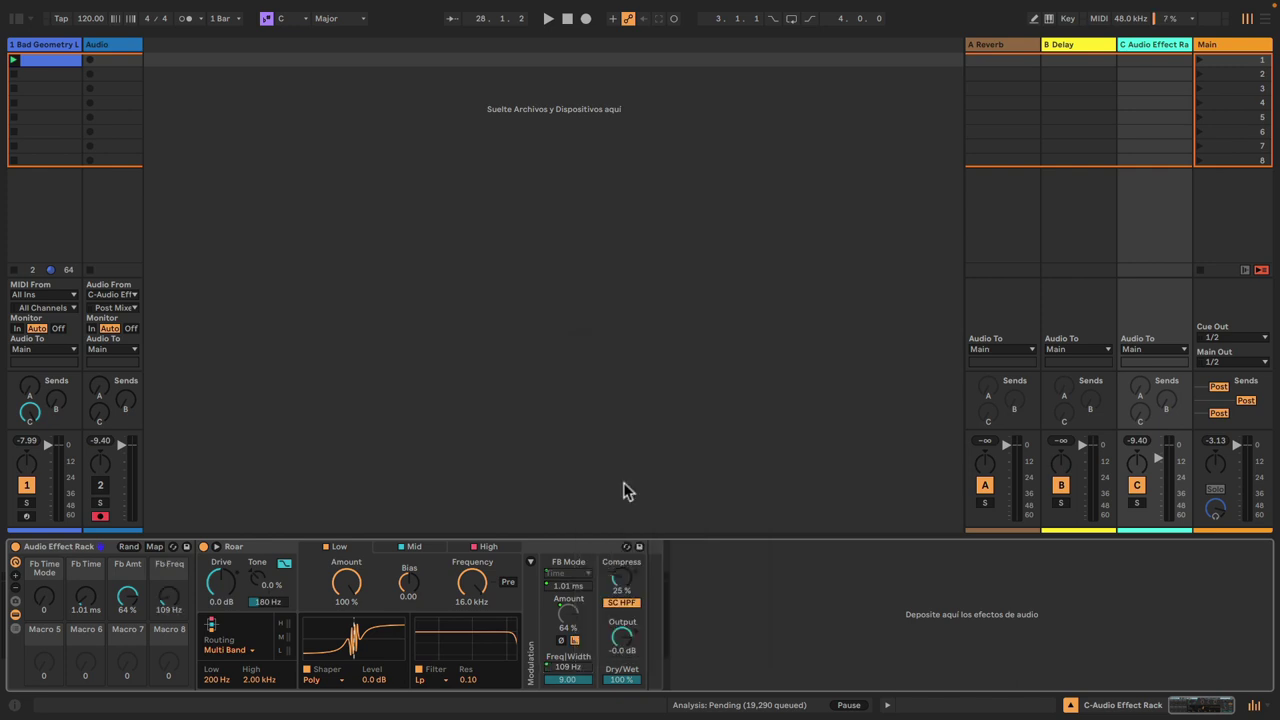
right_click(567, 679)
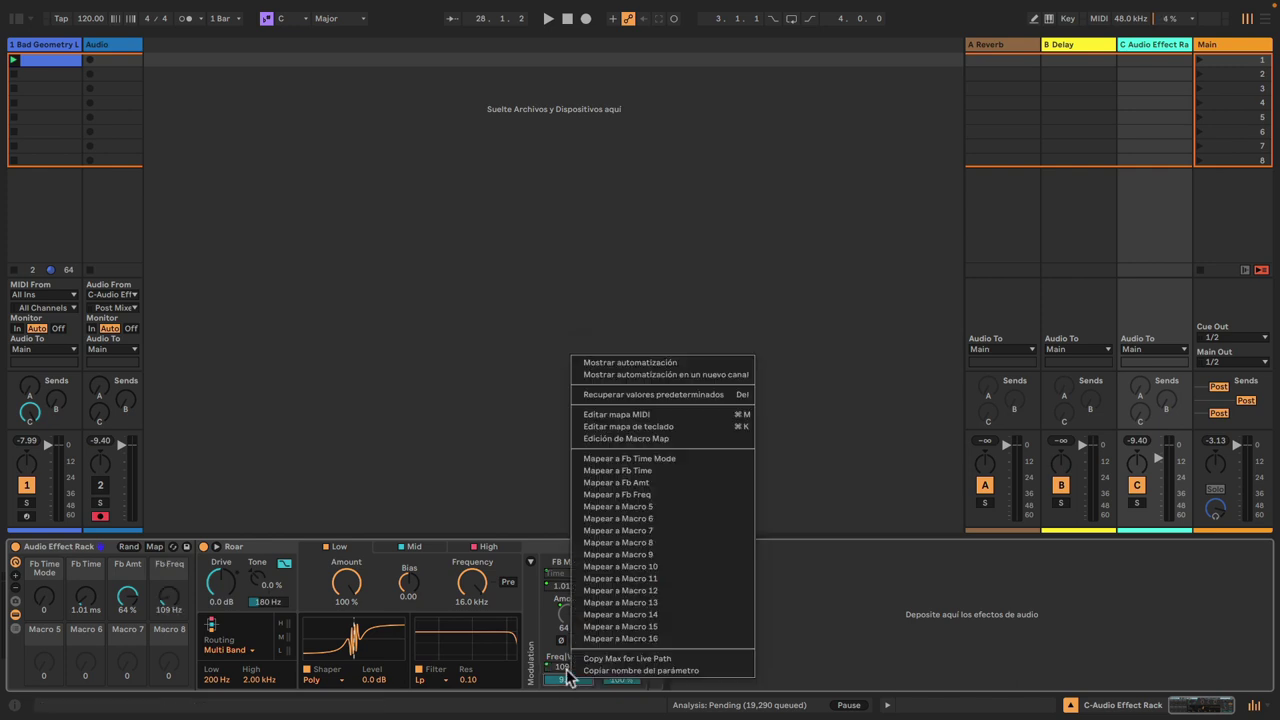
click(645, 507)
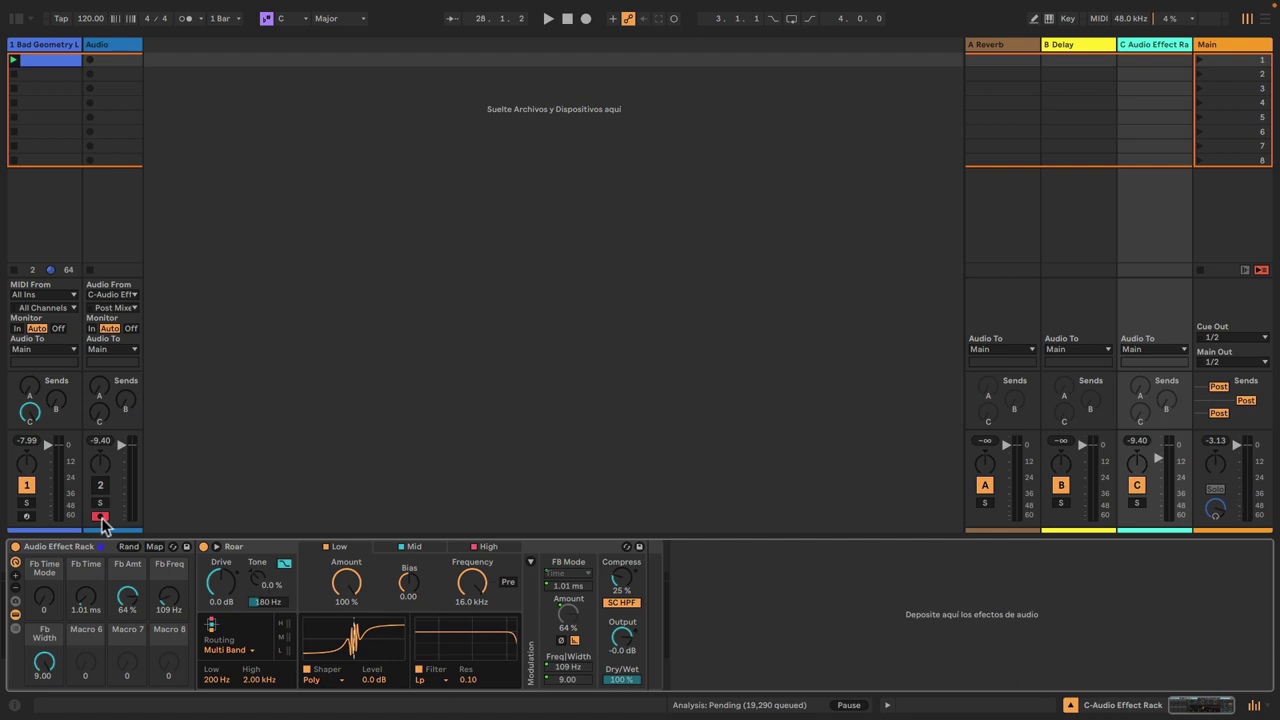
Step: Launch the Bad Geometry Lead clip to audition it through the Roar rack, and stop playback
click(51, 45)
click(14, 61)
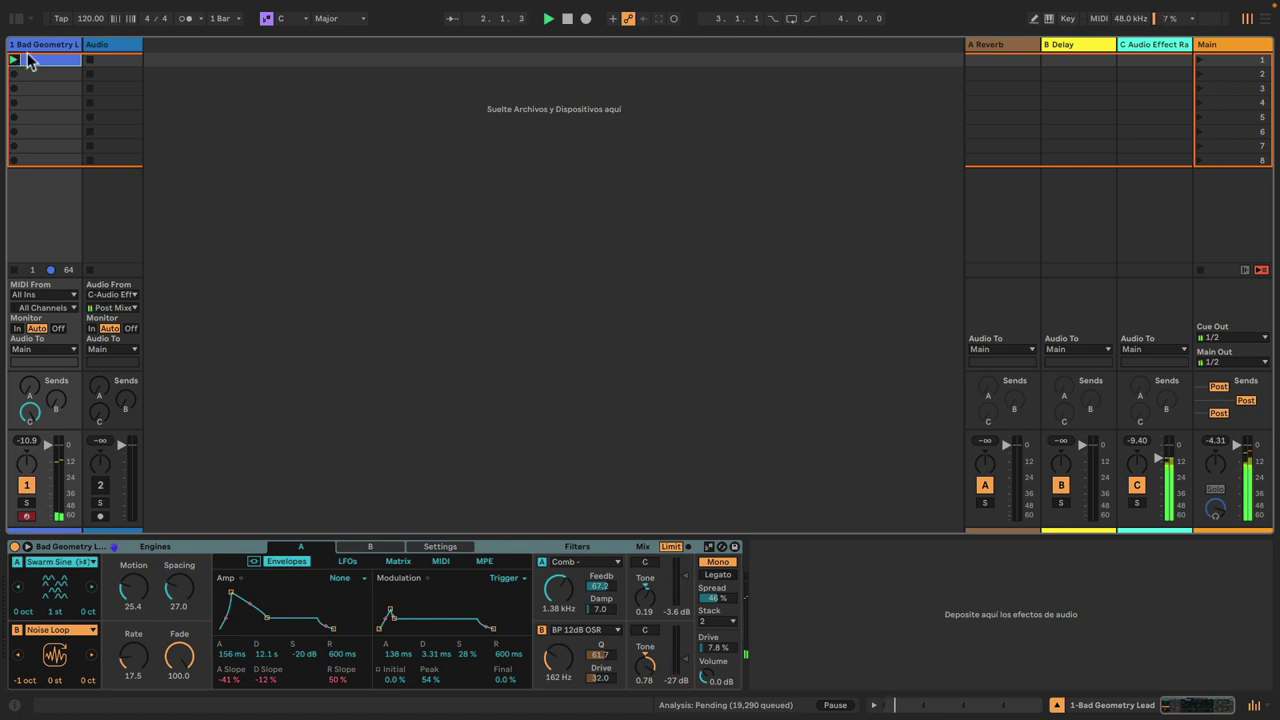
click(101, 52)
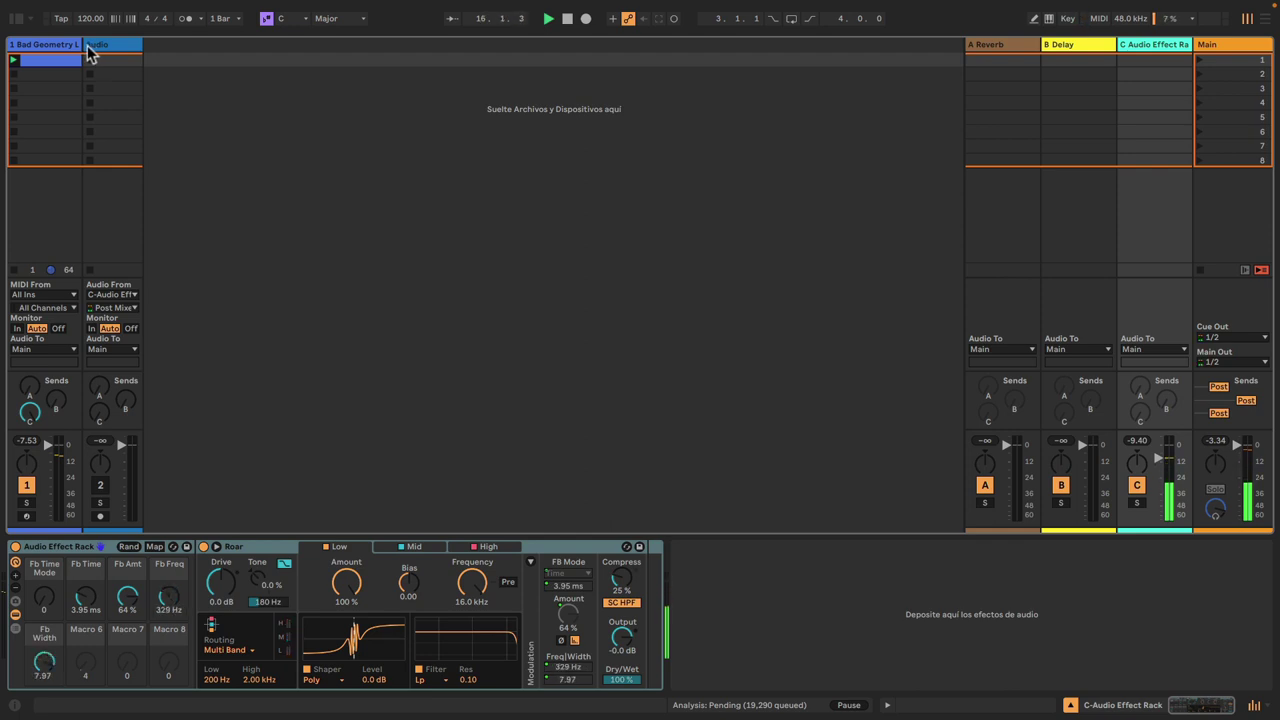
key(space)
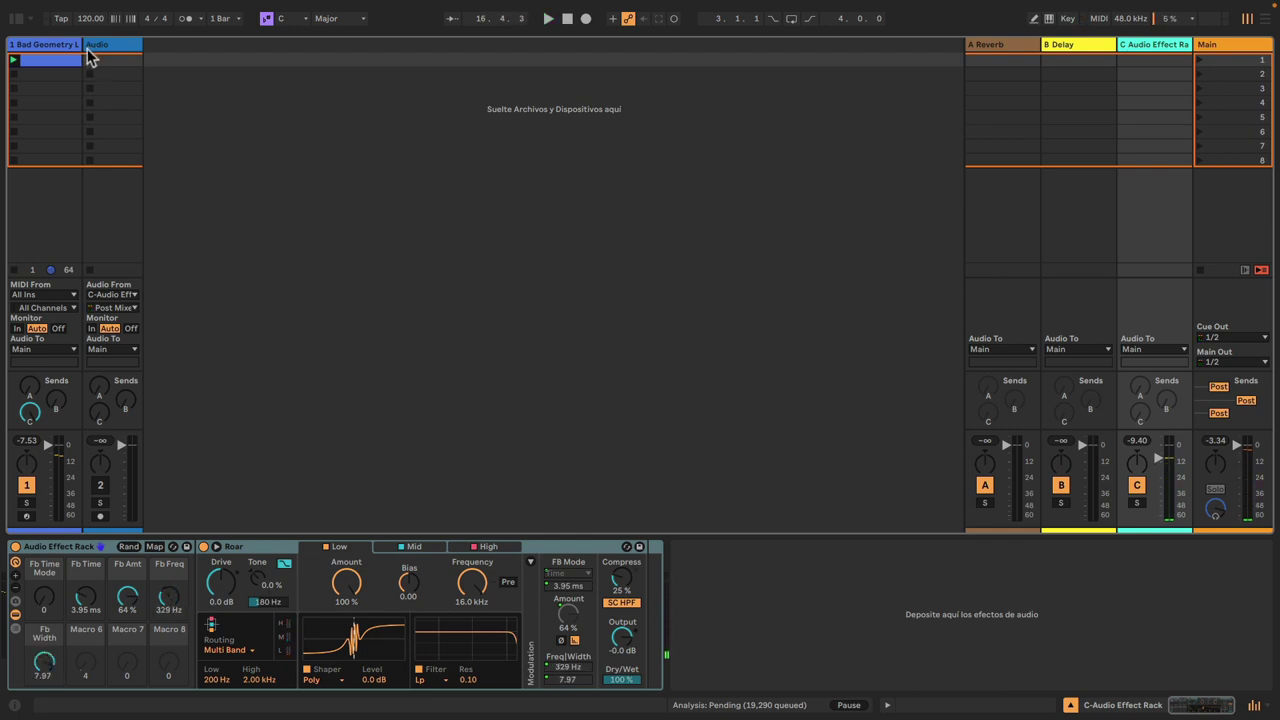
Step: Arm the Audio track with monitoring set to In, launch scene 1 to record the Roar return into its first slot, and stop
click(100, 517)
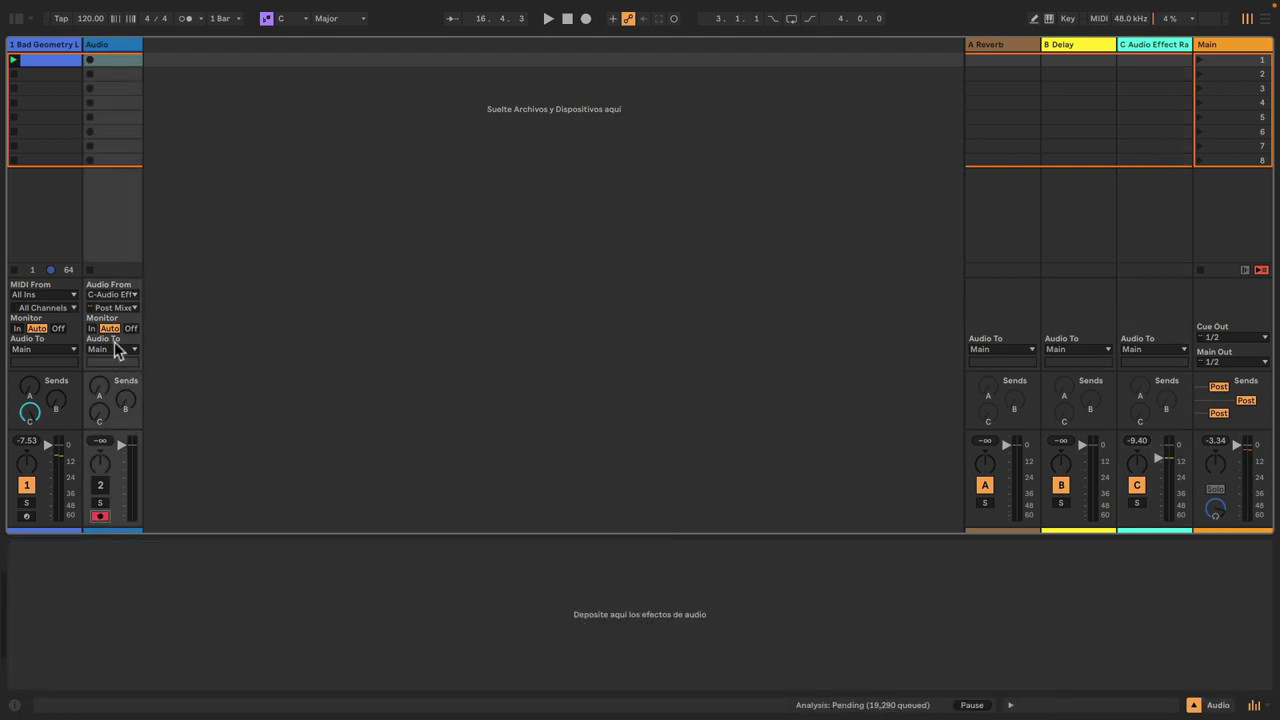
click(91, 328)
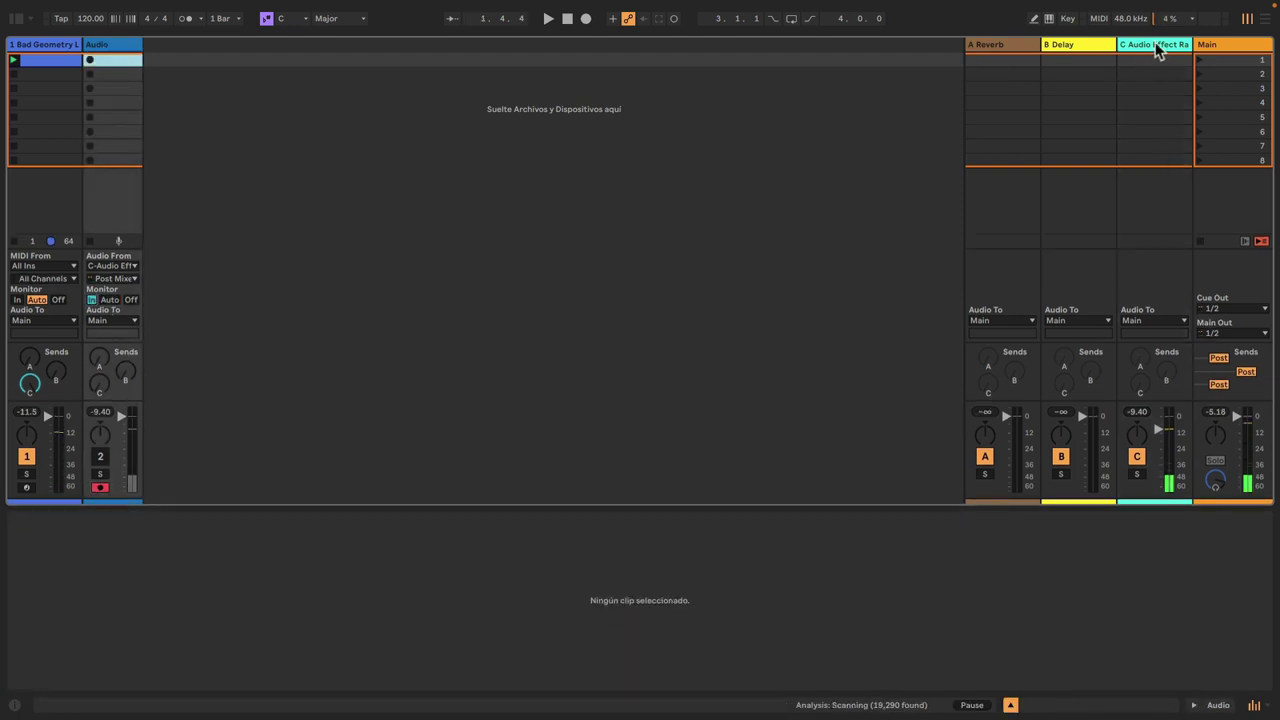
click(1155, 44)
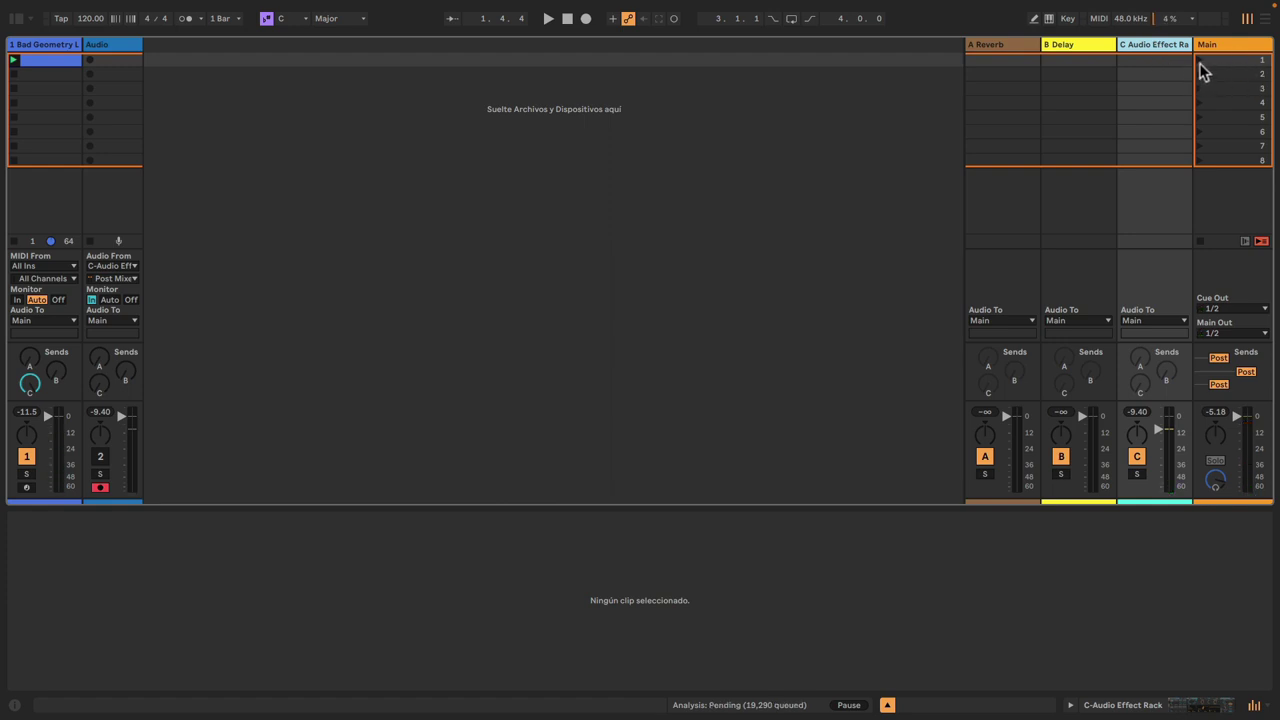
click(1201, 61)
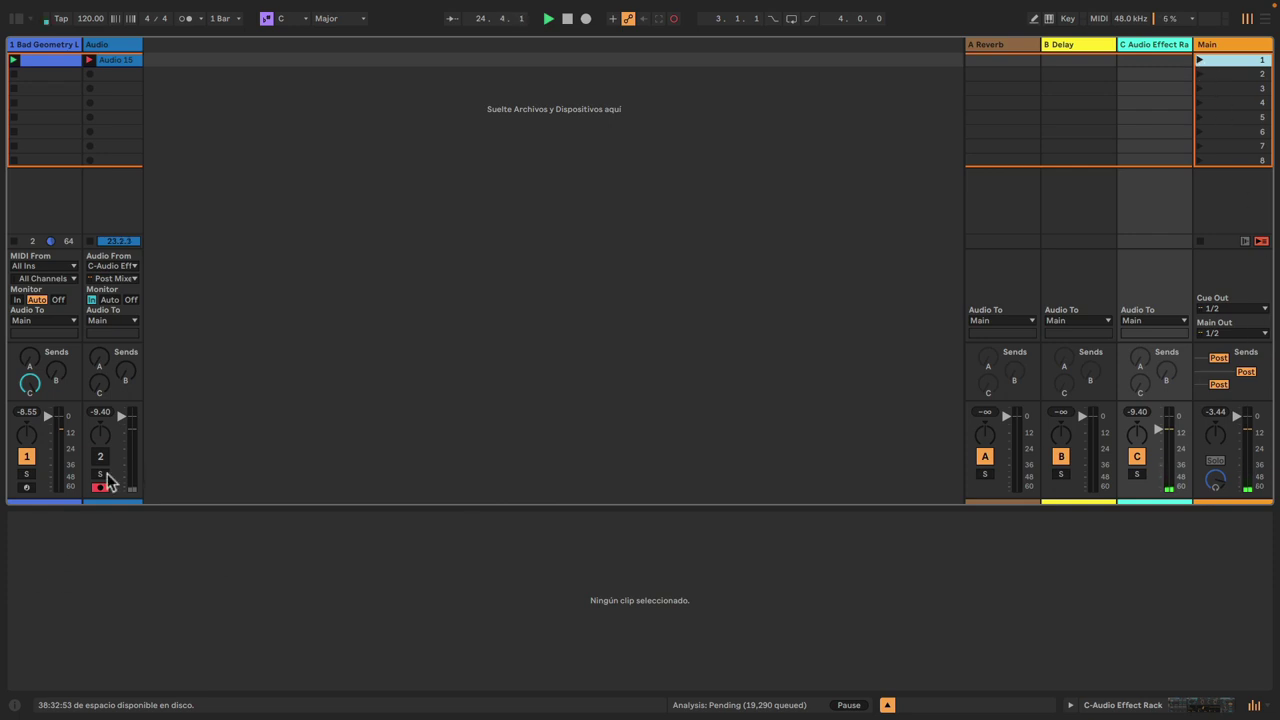
key(space)
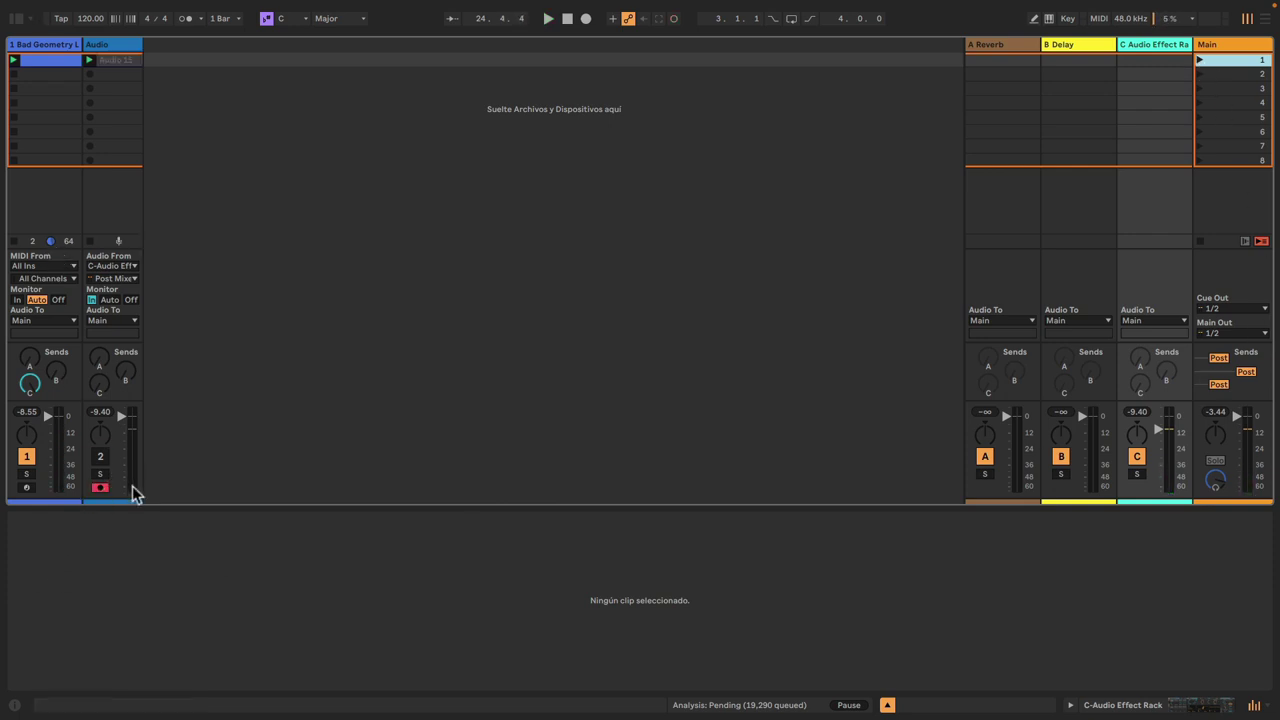
Step: Solo the Audio track, set its monitoring to Auto and launch the recorded audio clip
click(100, 474)
click(111, 62)
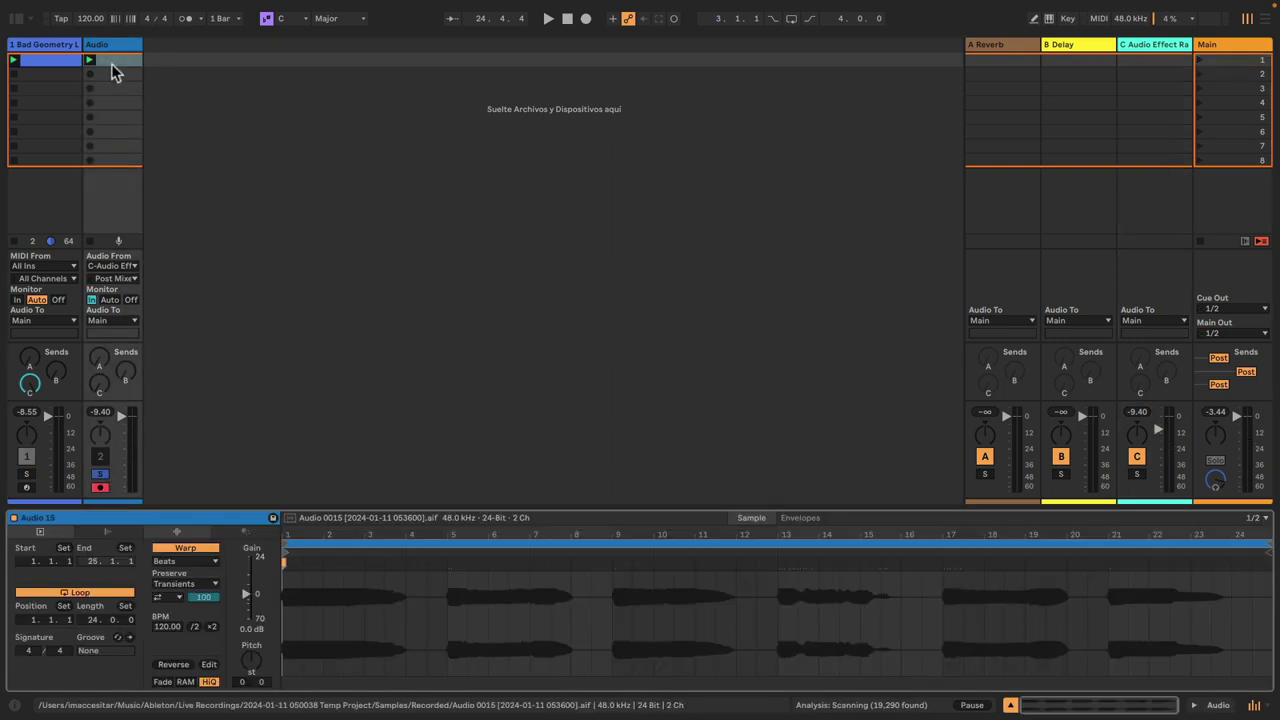
click(109, 300)
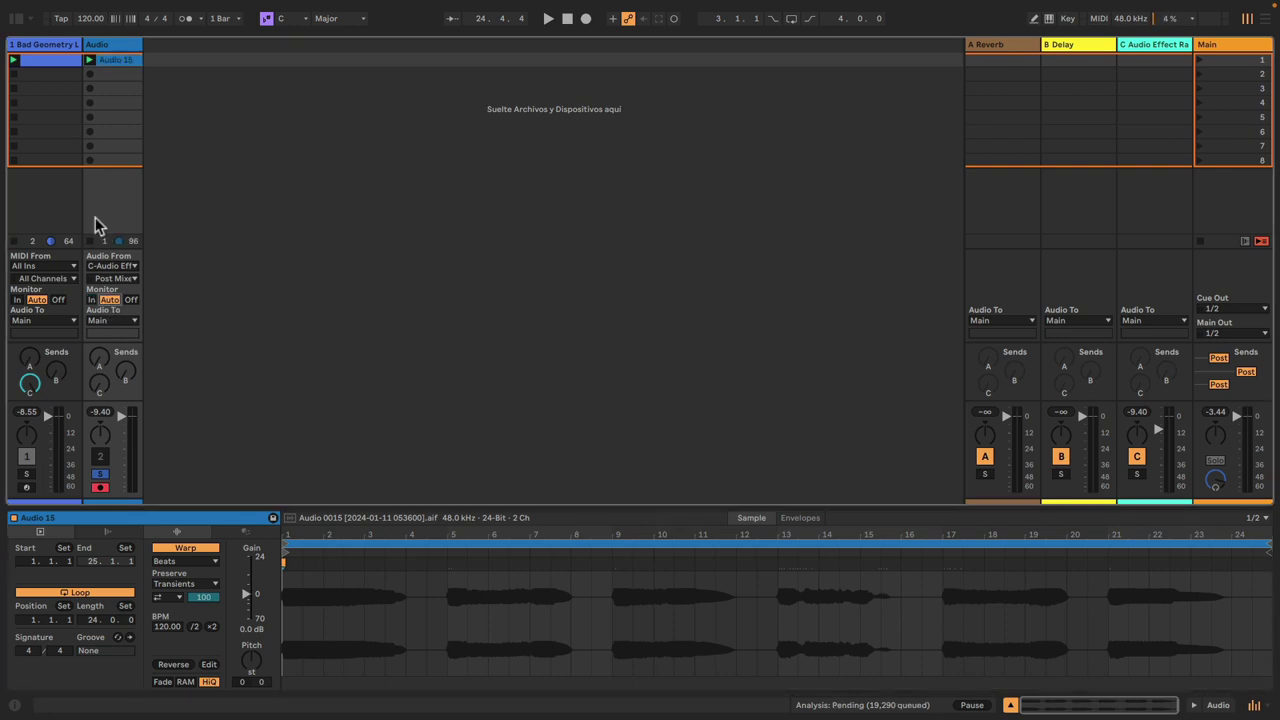
click(90, 62)
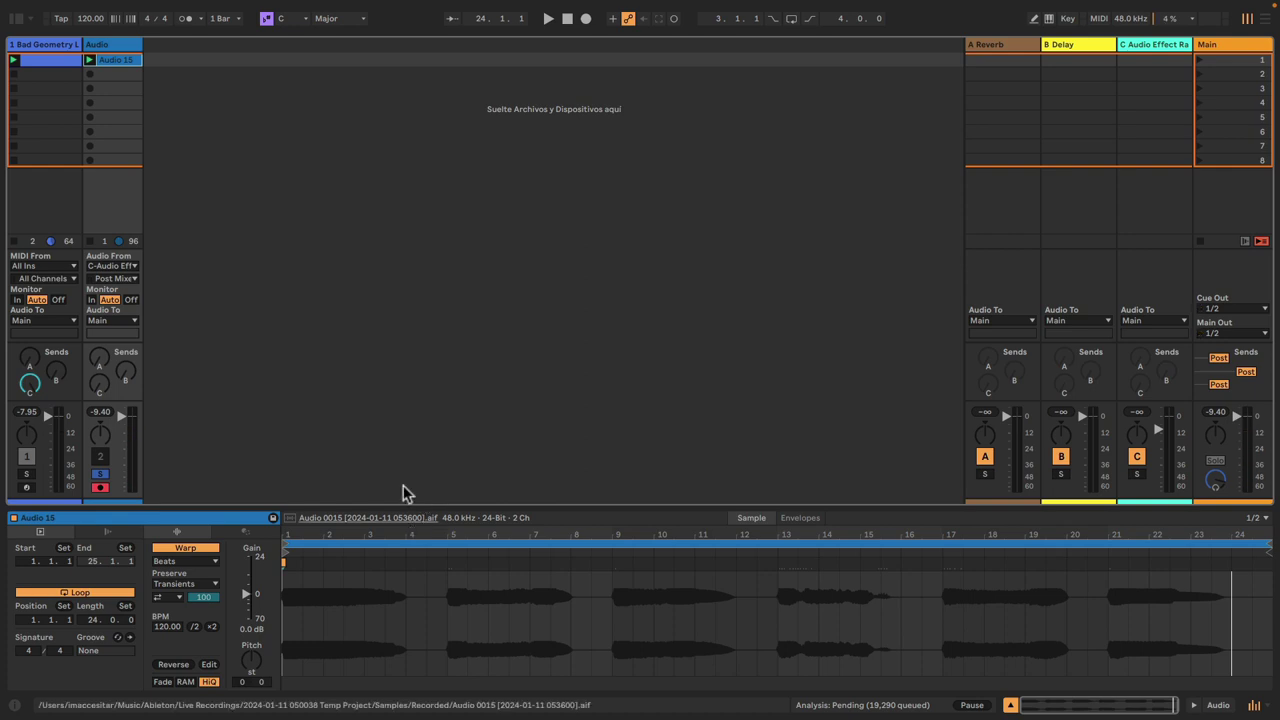
Step: Add the Echo audio effect to the Audio track from the browser and start playback
click(116, 46)
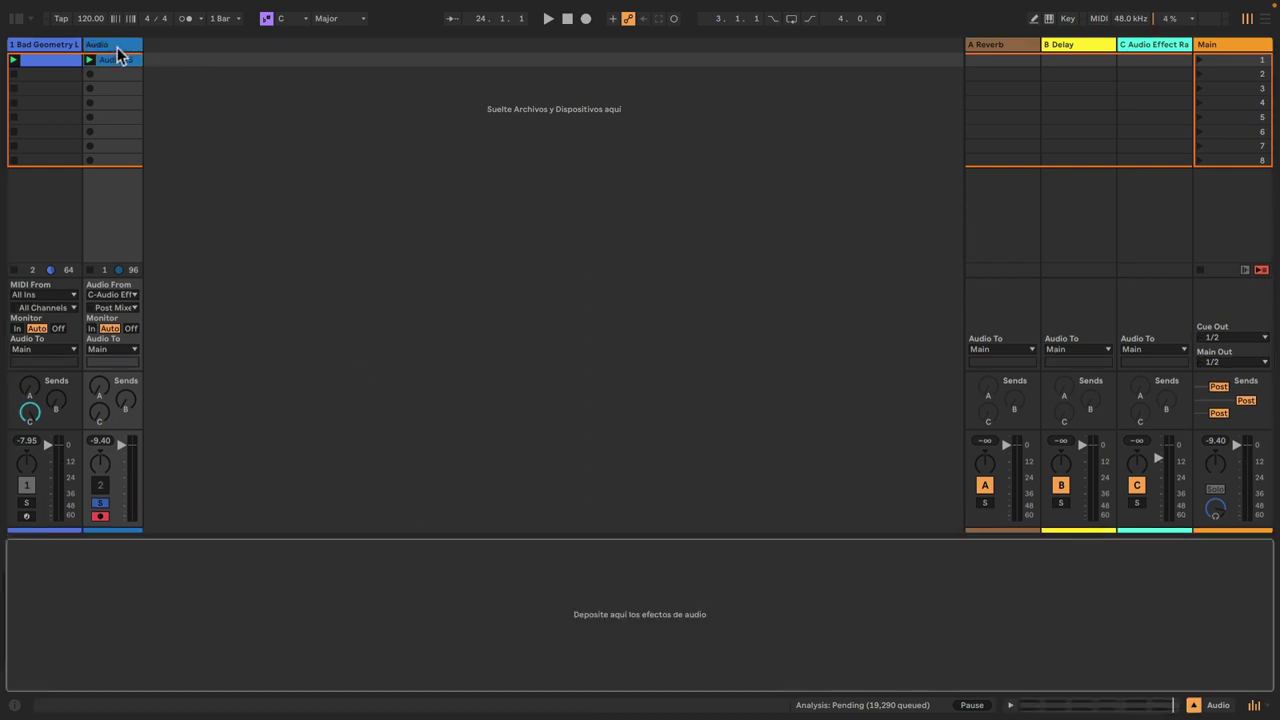
click(17, 19)
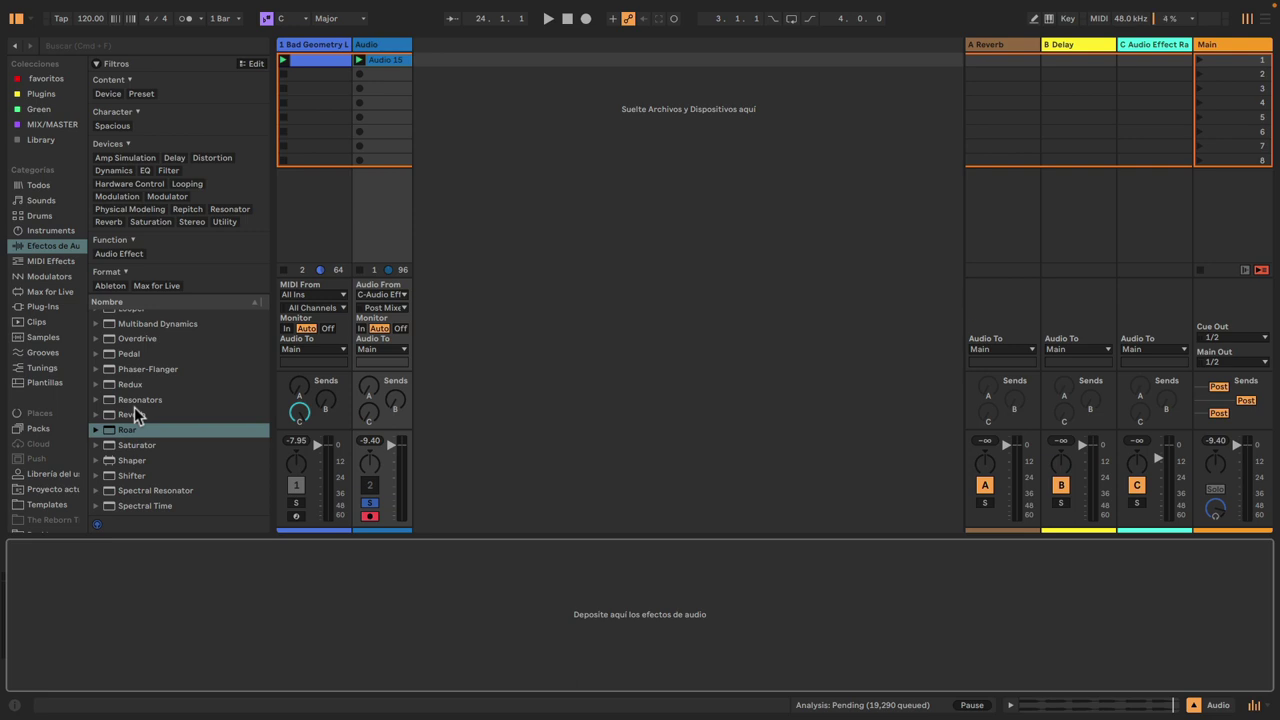
scroll(134, 410, up, 5)
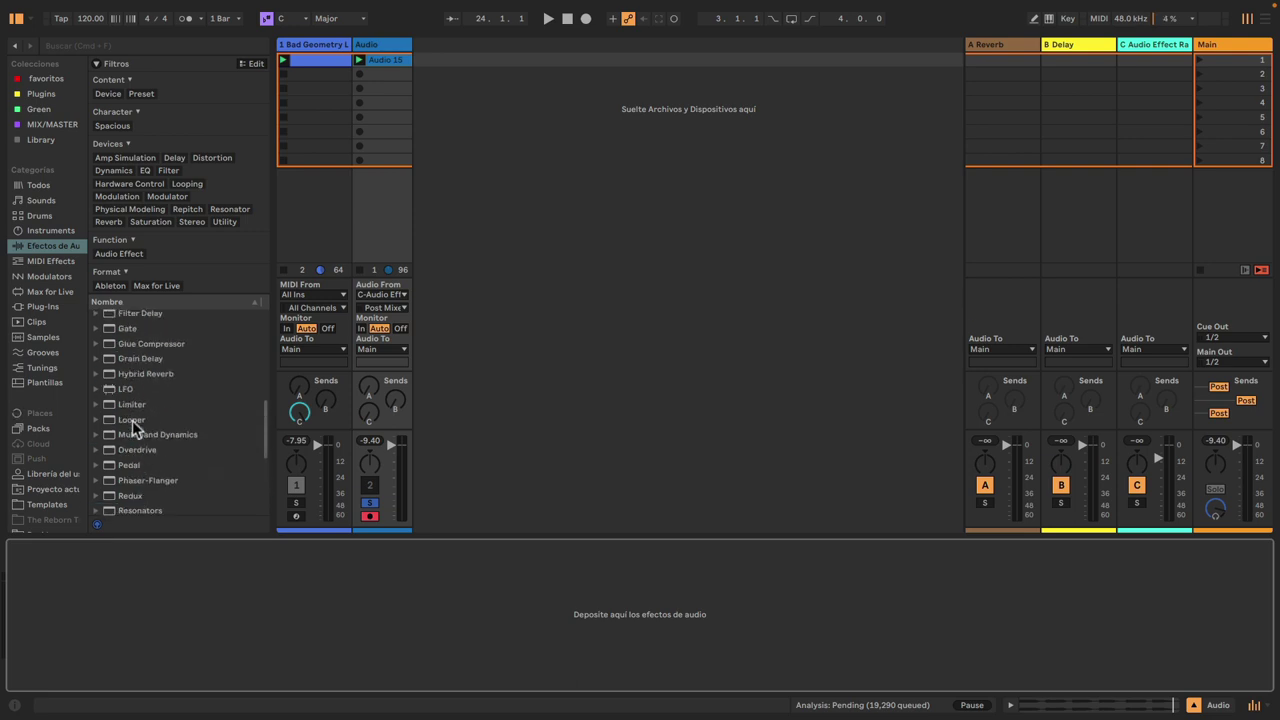
scroll(133, 425, up, 3)
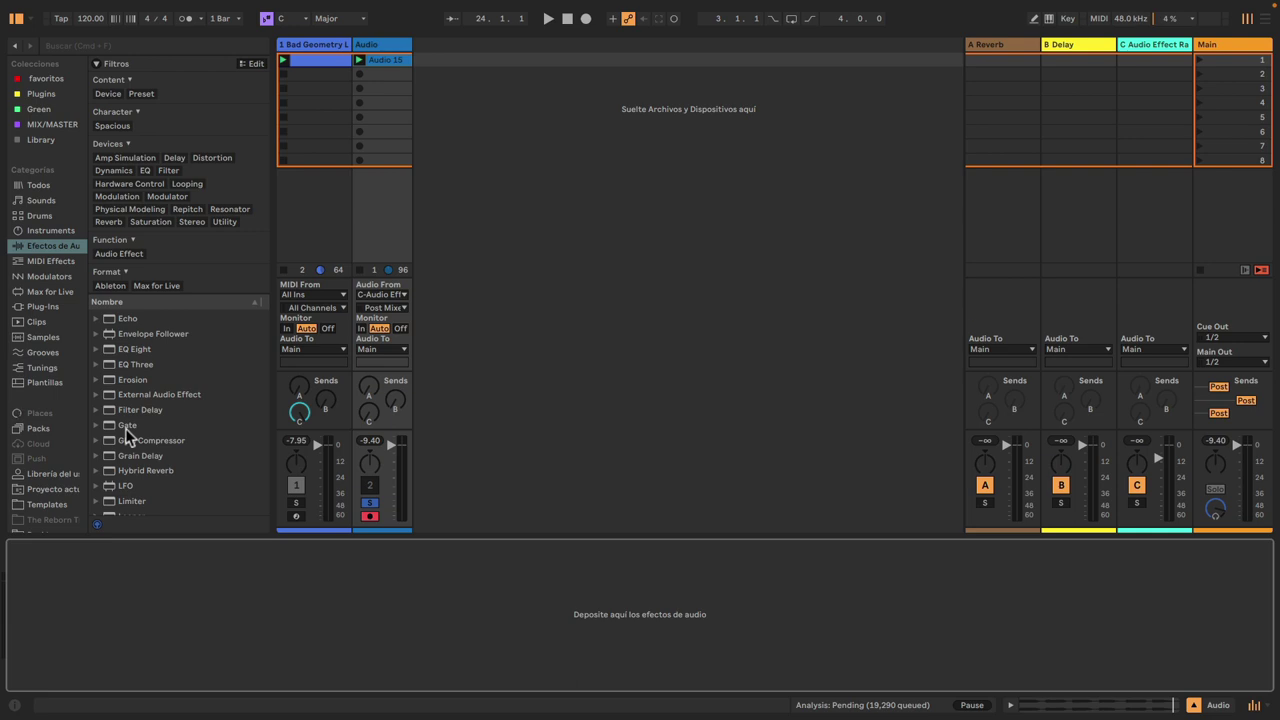
double_click(117, 320)
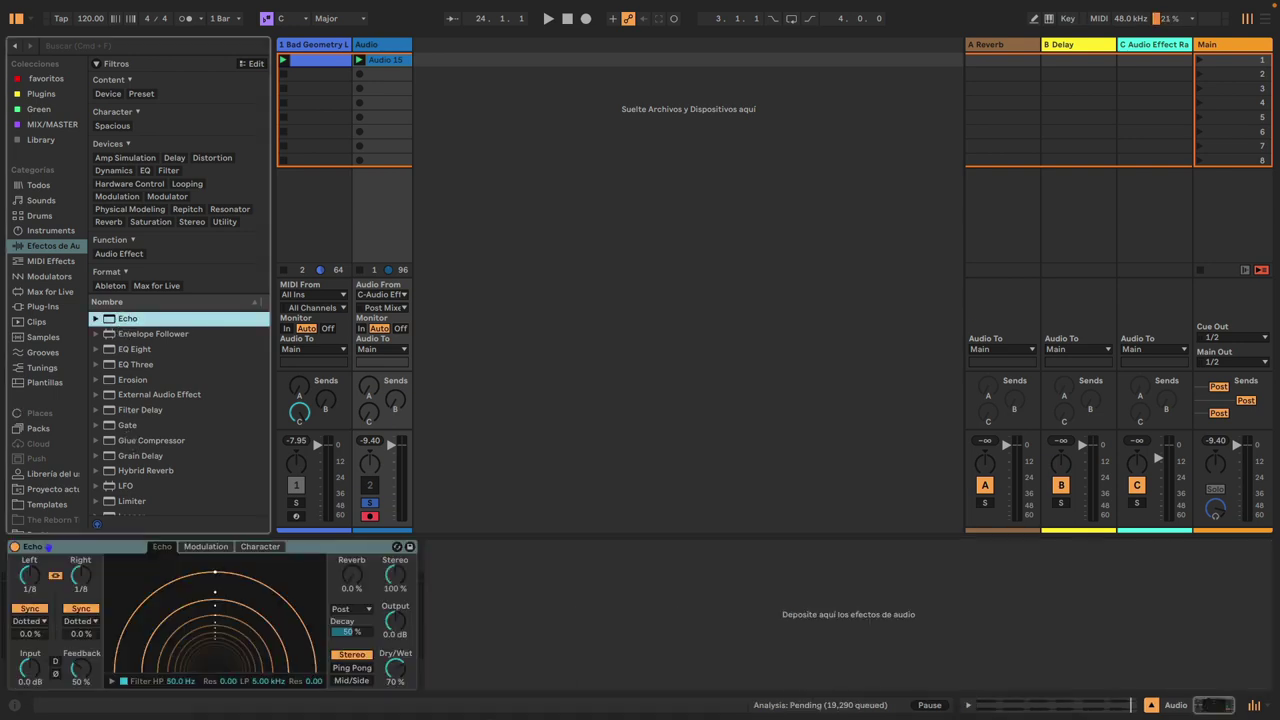
key(space)
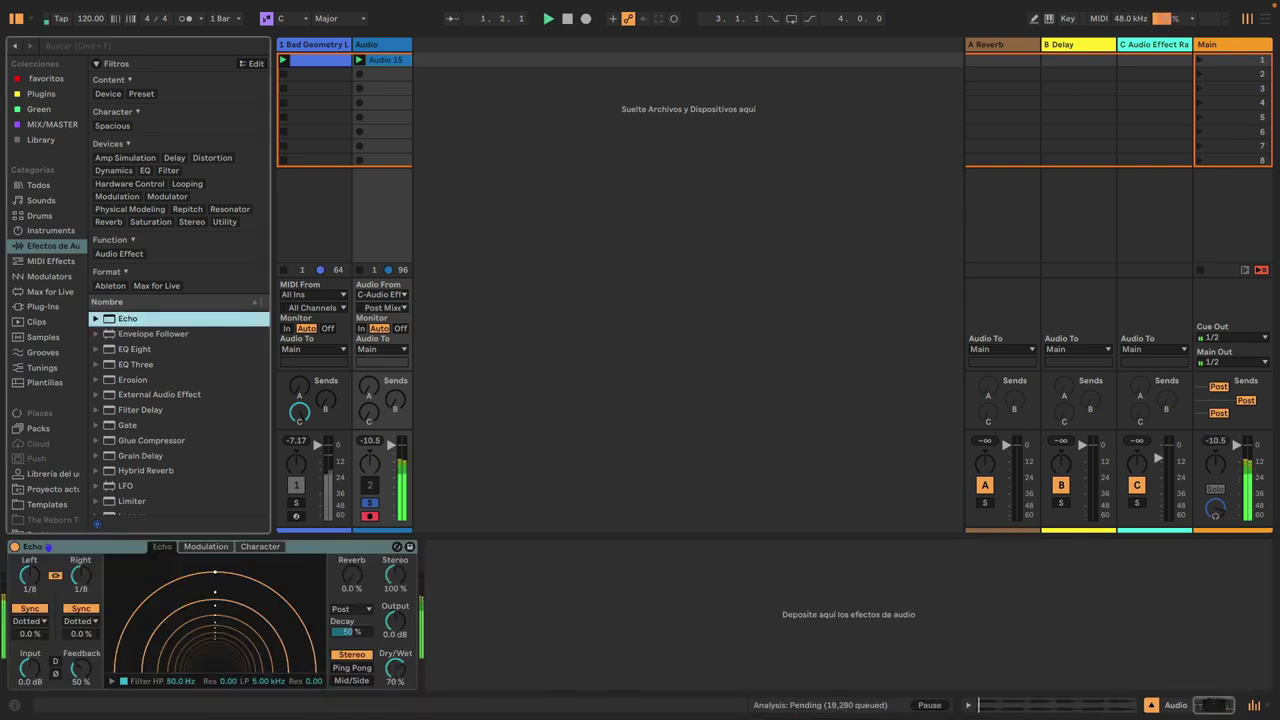
Step: Set Echo's Reverb to 59%, Dry/Wet to 100% and Feedback to 93%, with the channel mode on Ping Pong
drag(352, 576, 352, 512)
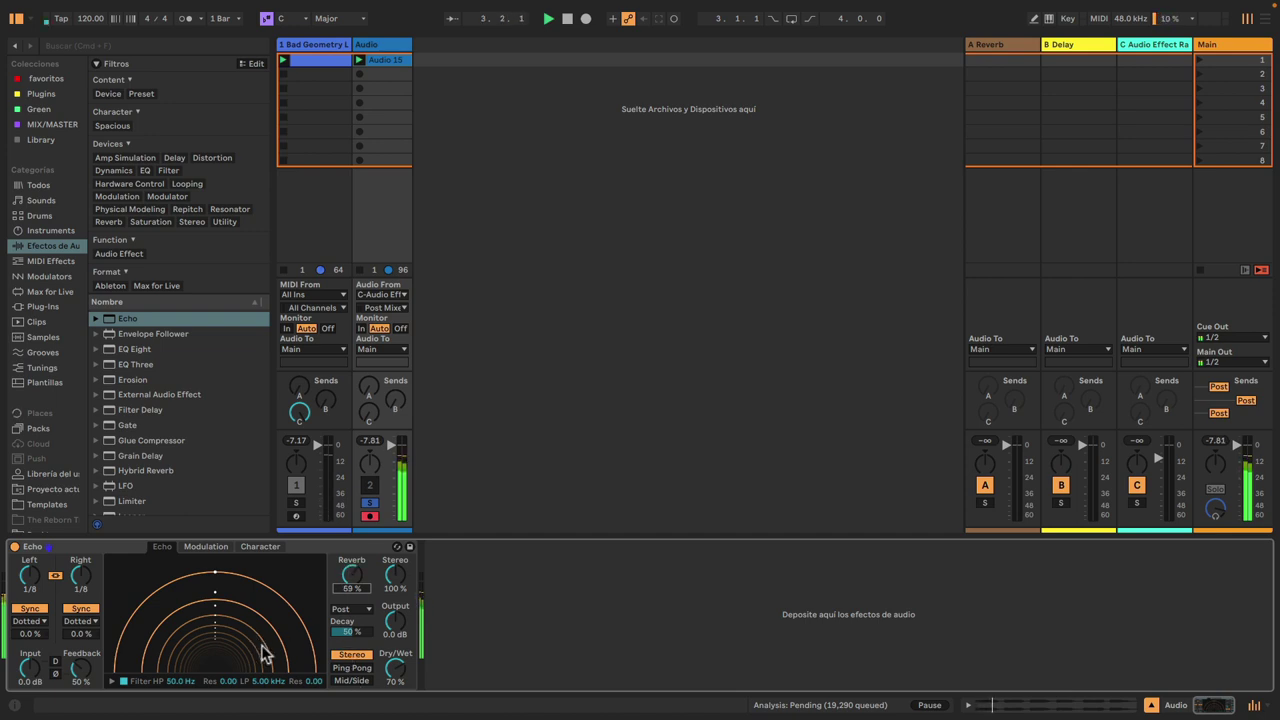
drag(399, 676, 398, 679)
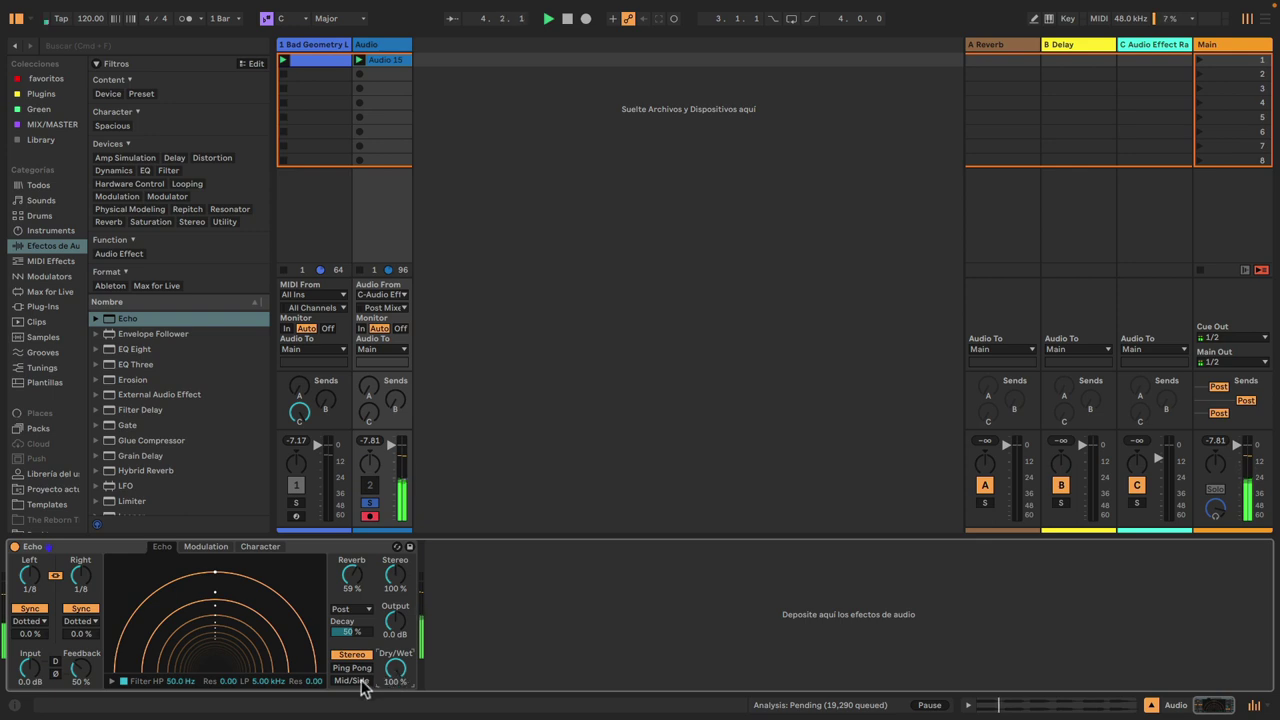
click(362, 668)
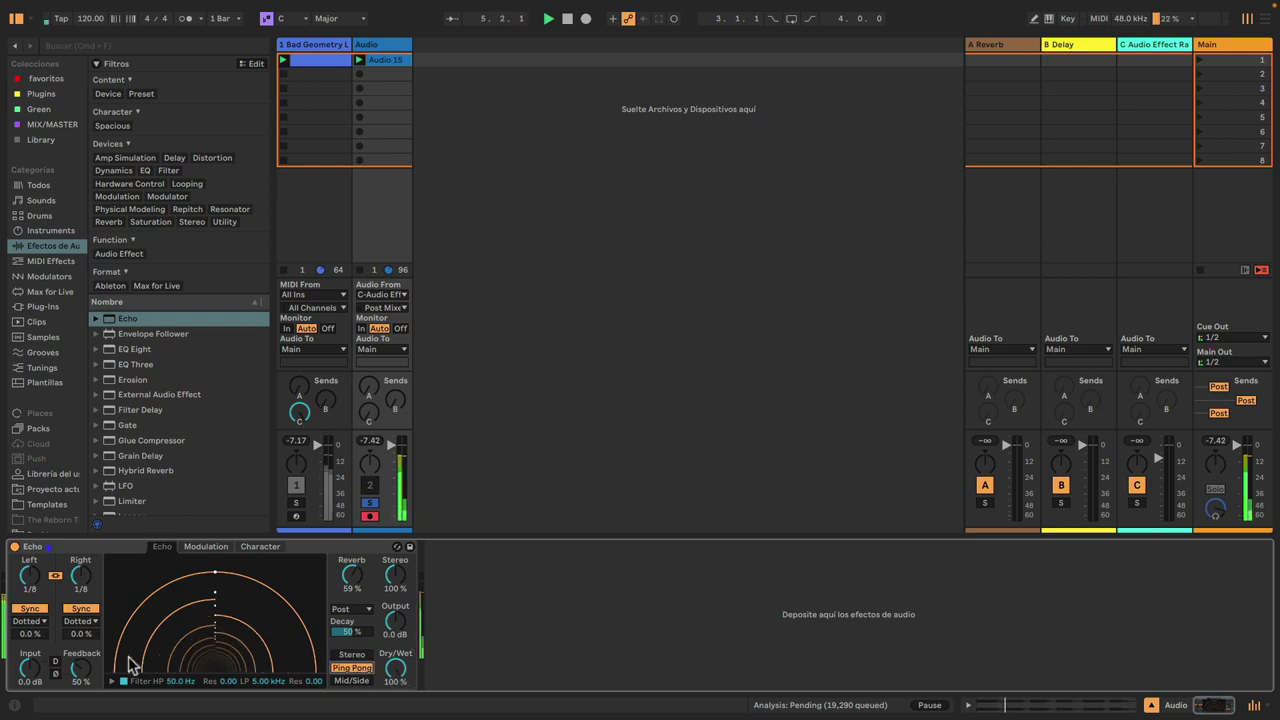
drag(82, 677, 82, 688)
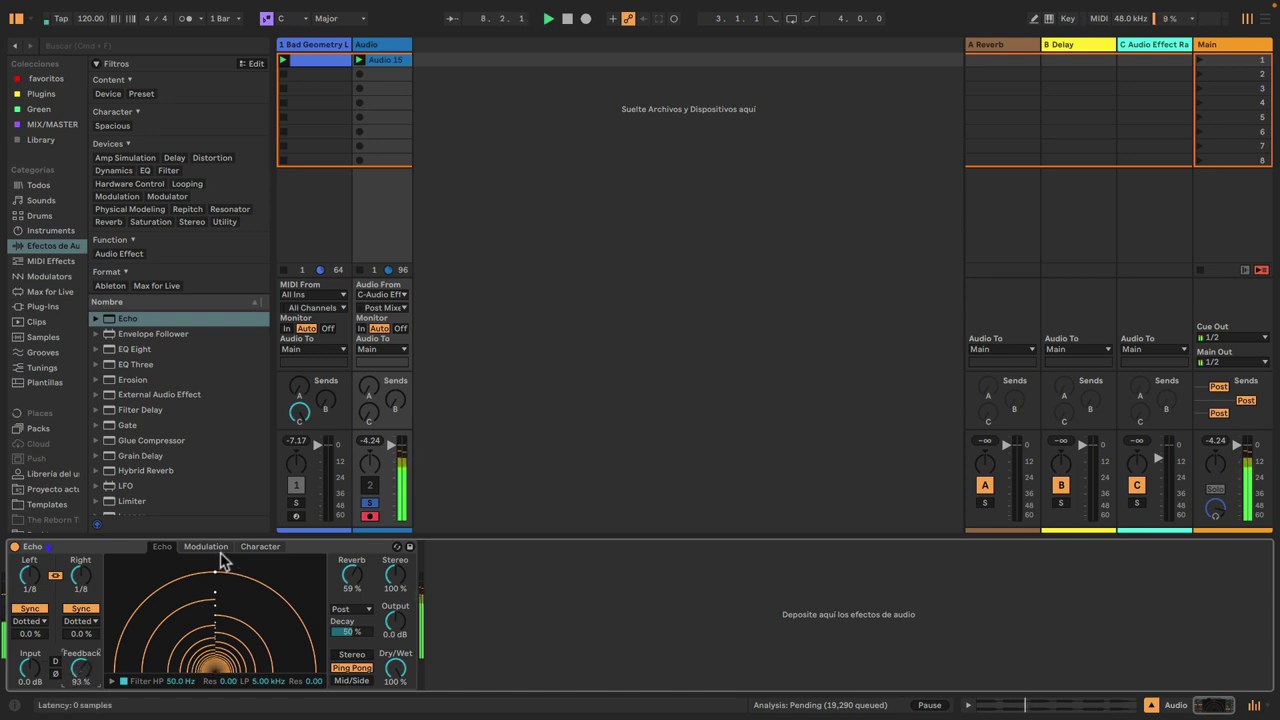
Step: Enable Noise in Echo's character settings and adjust its Amount to 100% and Morph to 0%
click(220, 551)
click(258, 547)
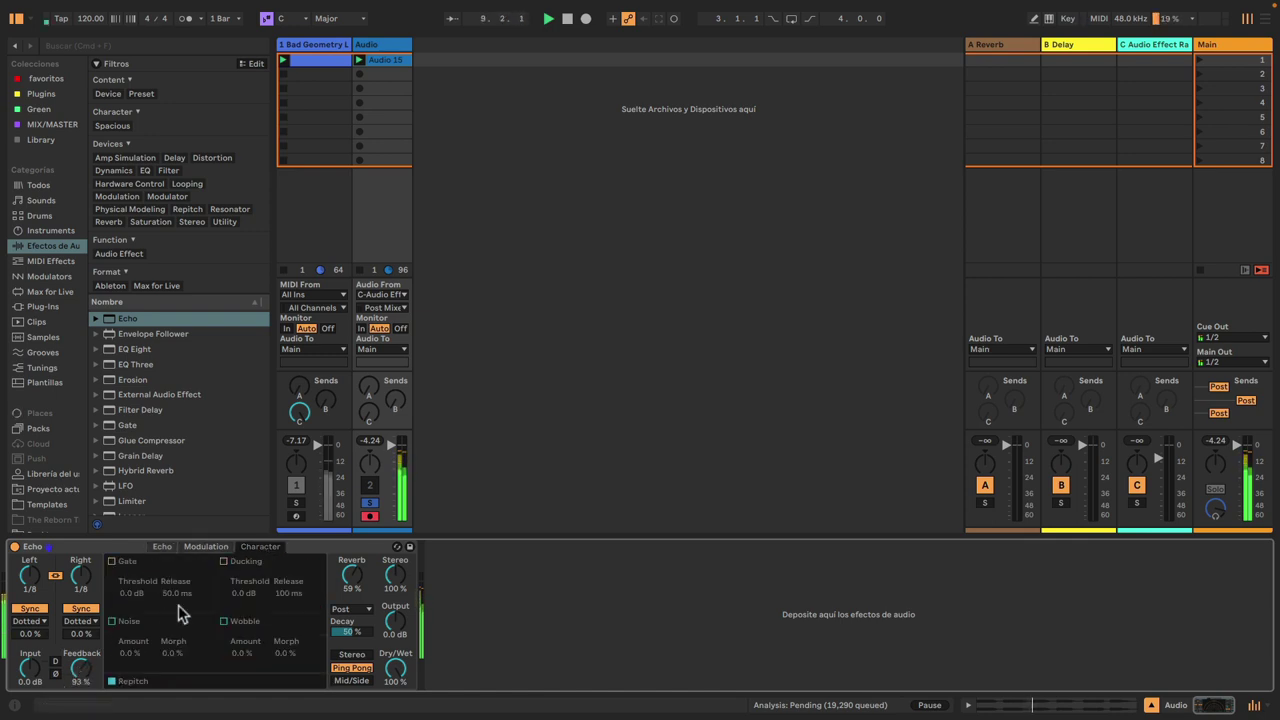
click(112, 621)
drag(130, 653, 130, 612)
drag(172, 653, 172, 630)
drag(137, 653, 137, 660)
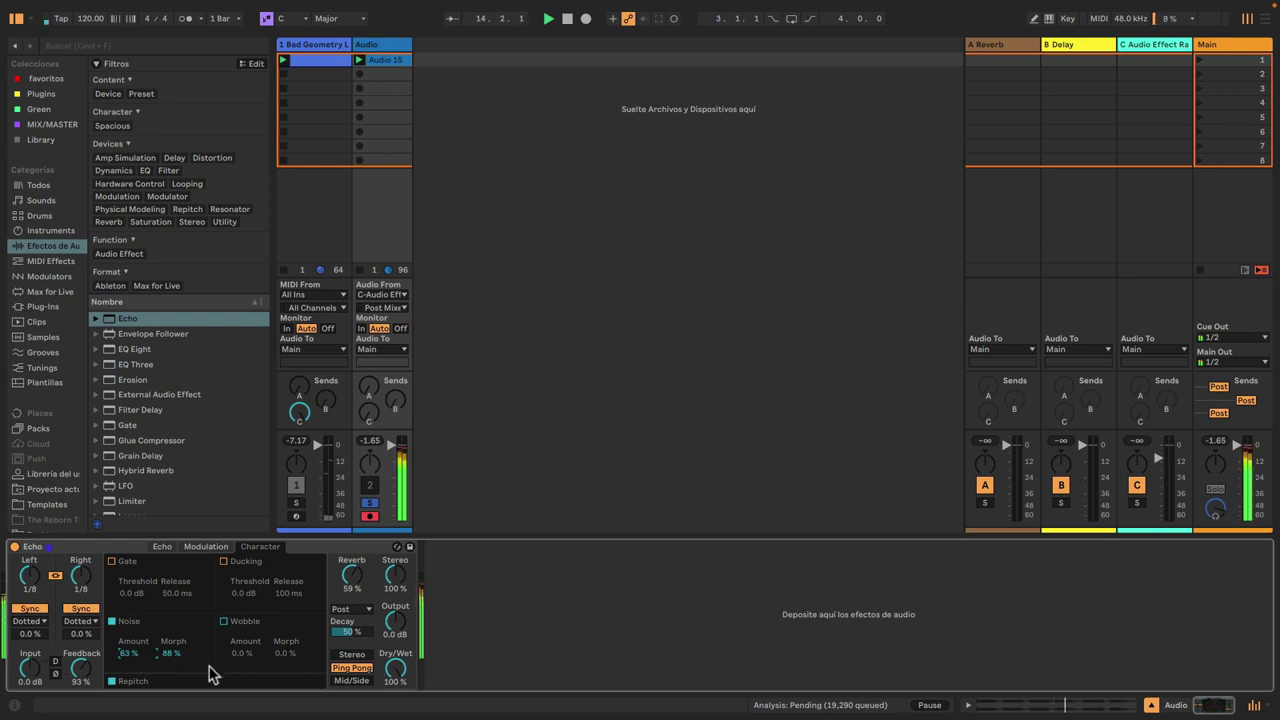
drag(137, 662, 137, 600)
drag(172, 652, 172, 700)
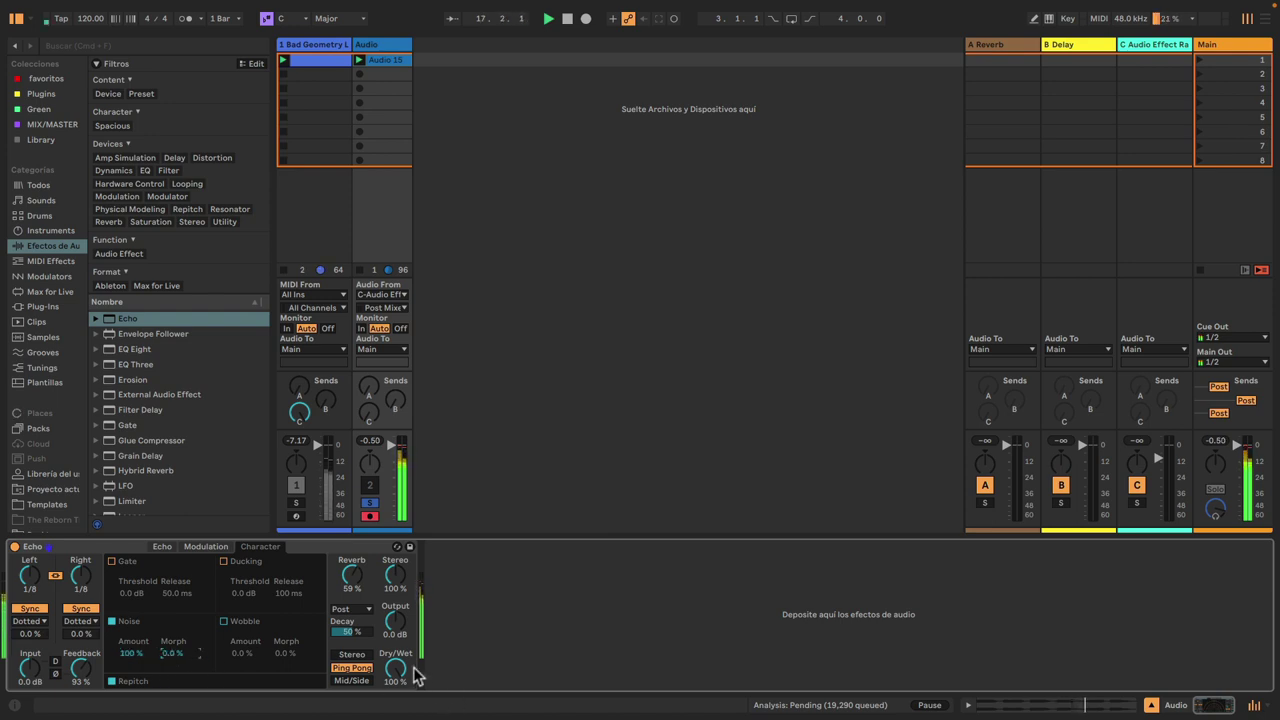
Step: Rebalance Echo with Dry/Wet at 36%, Feedback at 129%, Input at 16 dB and Output at -6.6 dB
drag(412, 665, 412, 700)
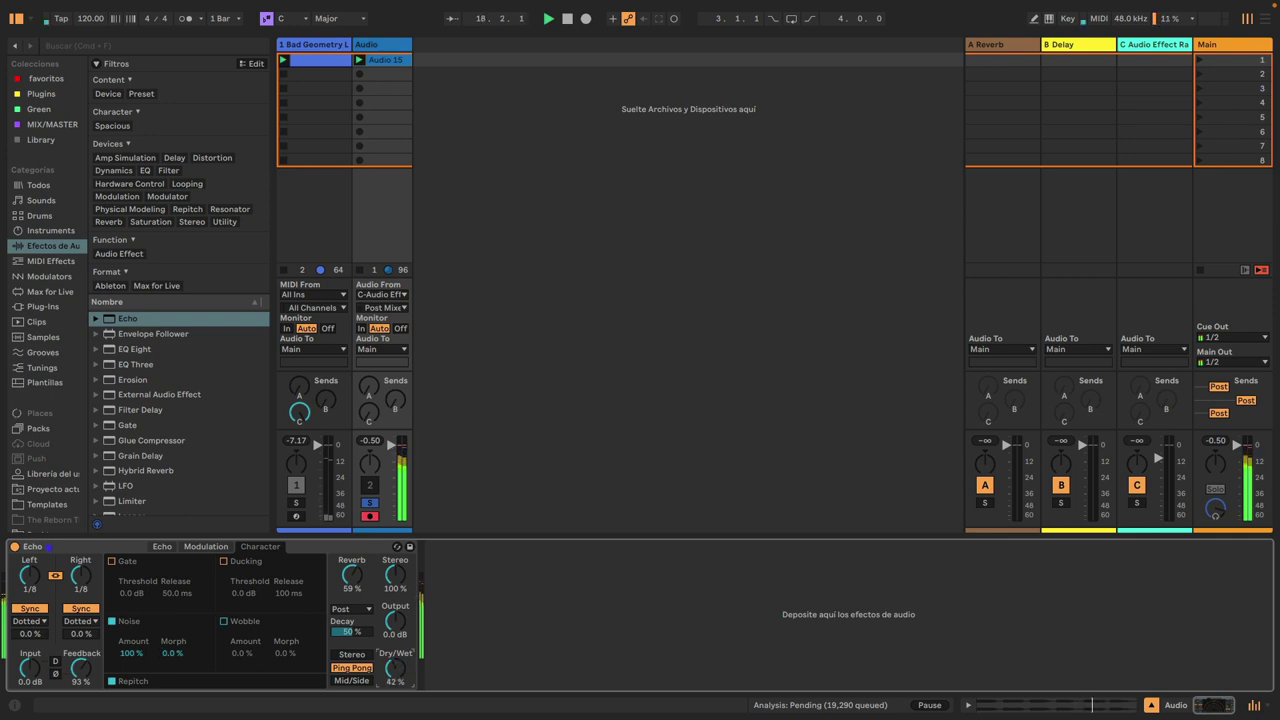
drag(81, 683, 48, 649)
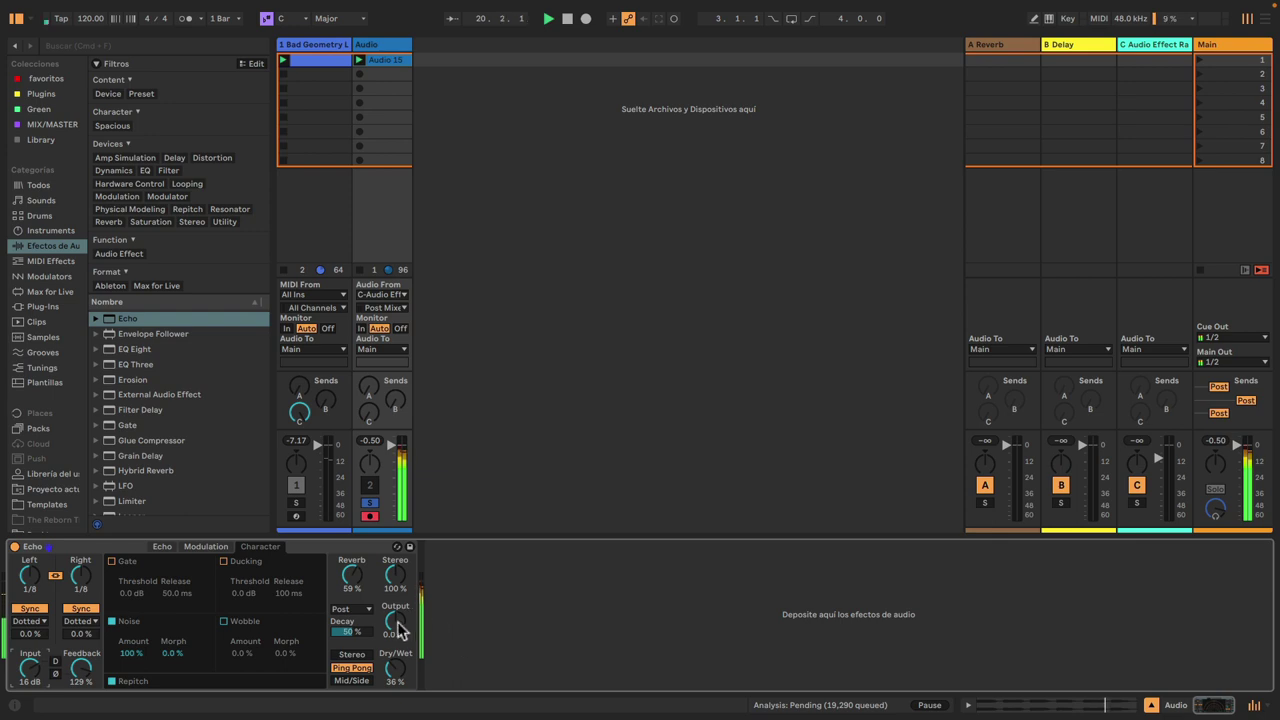
drag(396, 625, 396, 655)
Step: Set Echo's noise Amount and Morph to 0%, switch Noise off and on again, and reduce Feedback to 50%
drag(170, 655, 134, 705)
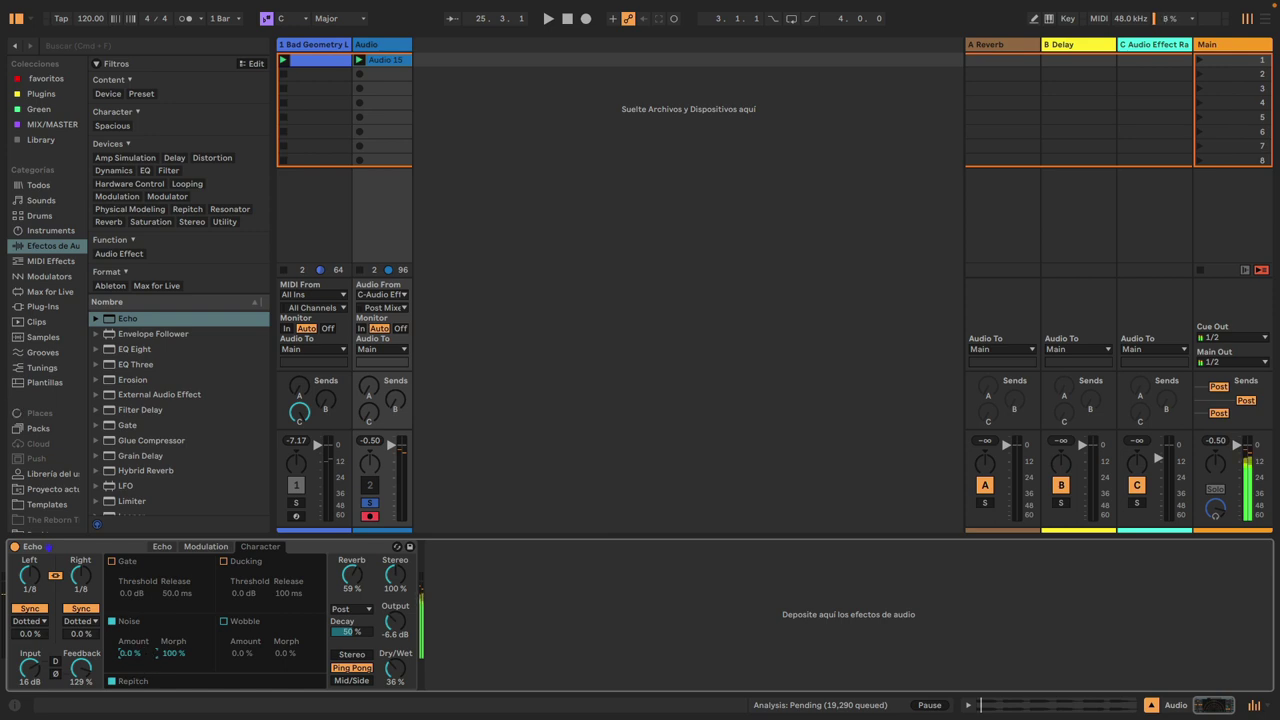
drag(138, 657, 138, 712)
drag(184, 656, 184, 667)
click(111, 621)
click(110, 623)
drag(86, 662, 86, 712)
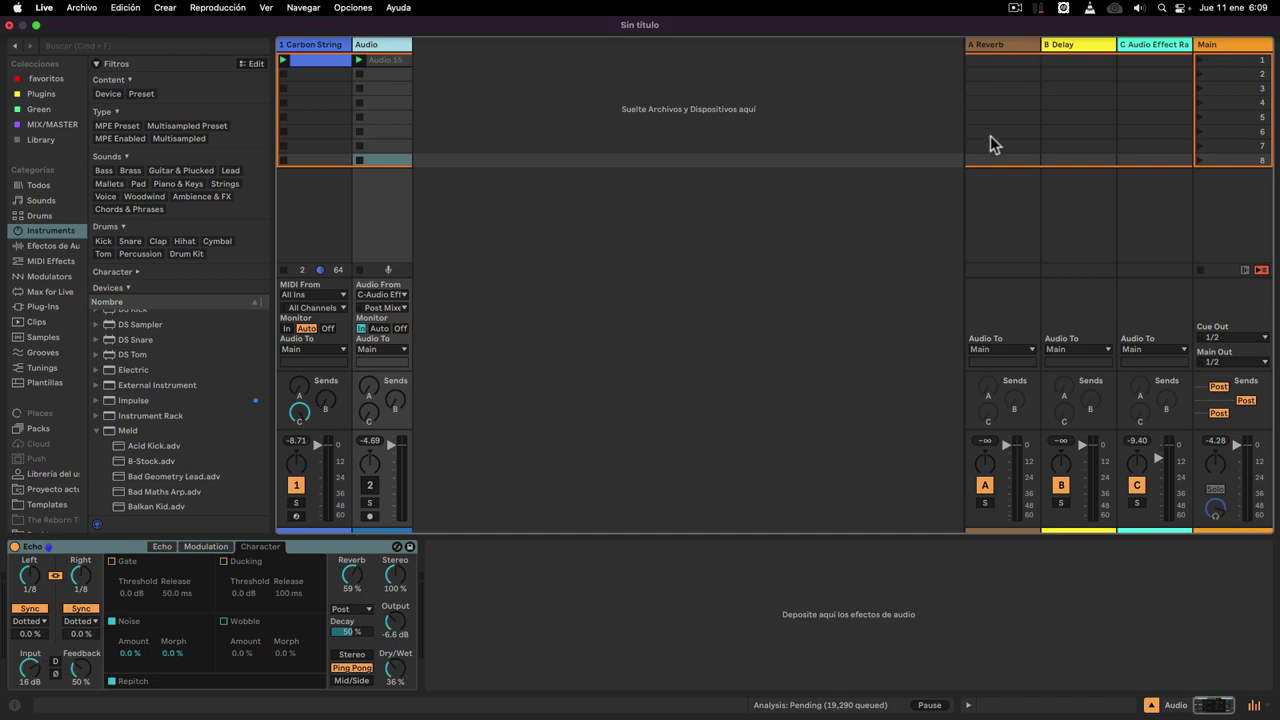
Step: In return C's expanded Roar, set the shaper amounts to 18% Low, 46% Mid and 29% High, and the Low shaper to Full Wave Rectifier
click(1156, 46)
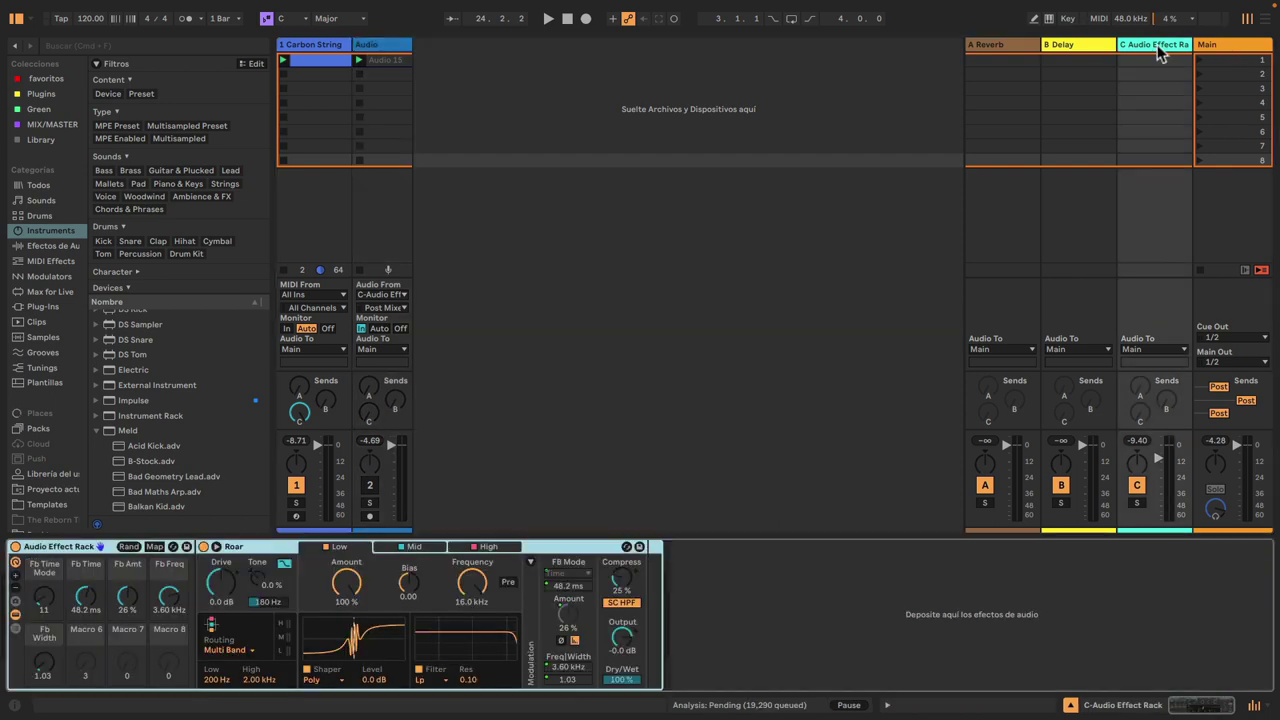
click(217, 549)
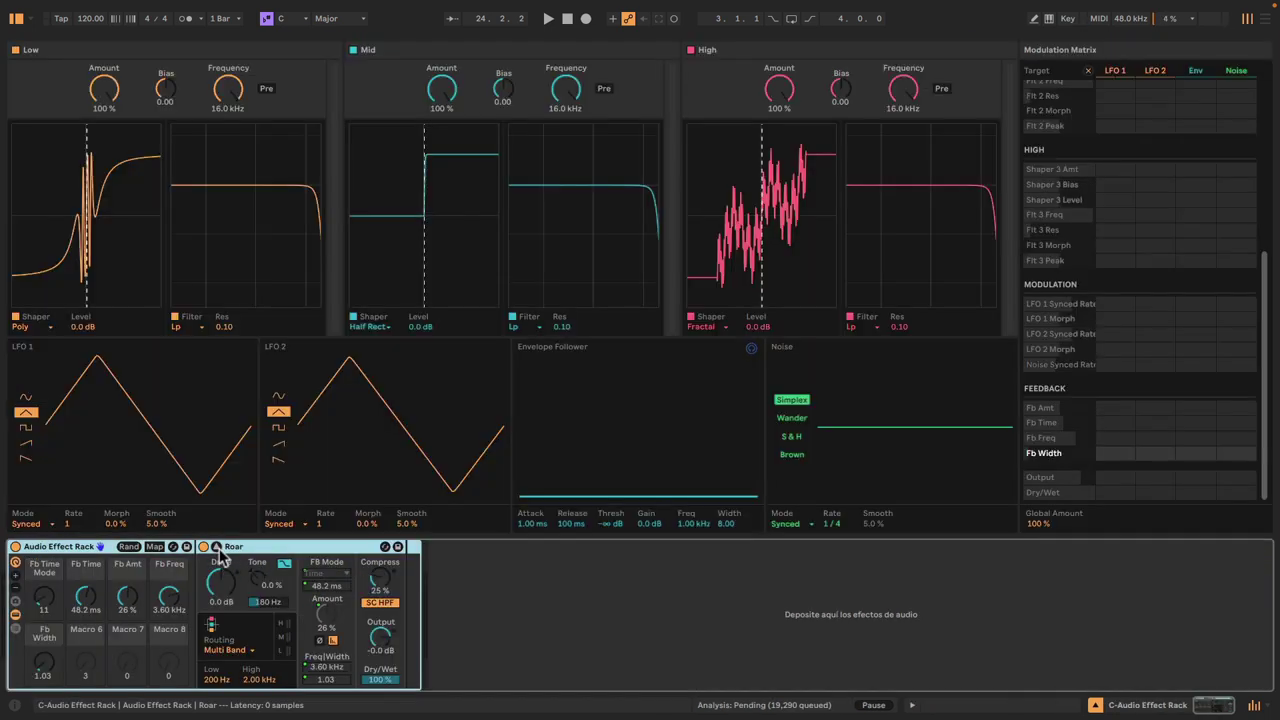
drag(100, 95, 100, 175)
drag(441, 88, 441, 140)
drag(770, 90, 770, 100)
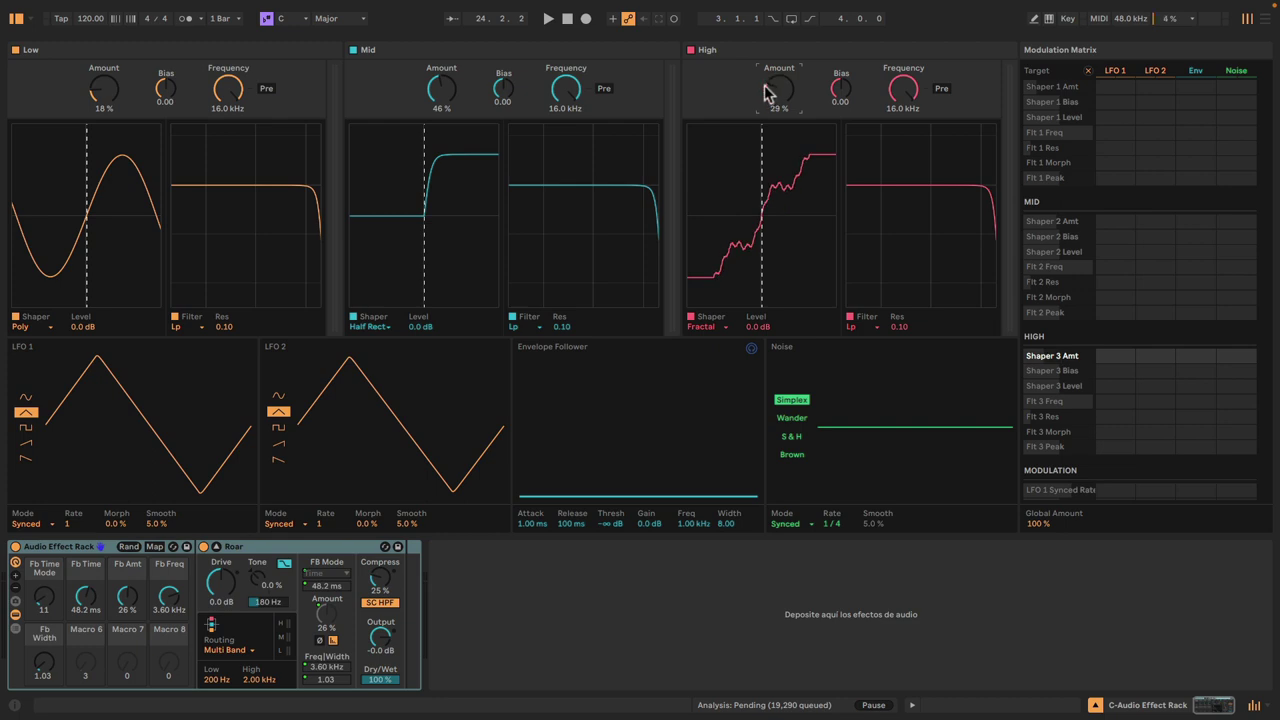
click(32, 328)
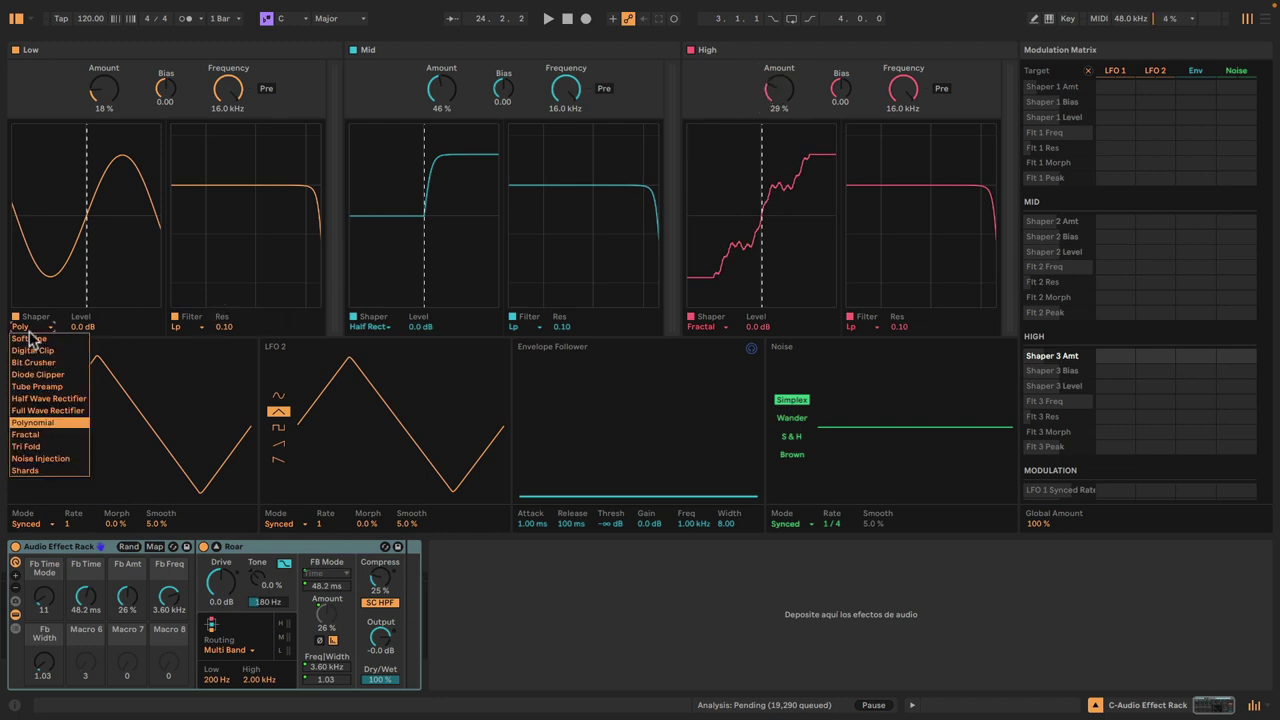
click(44, 411)
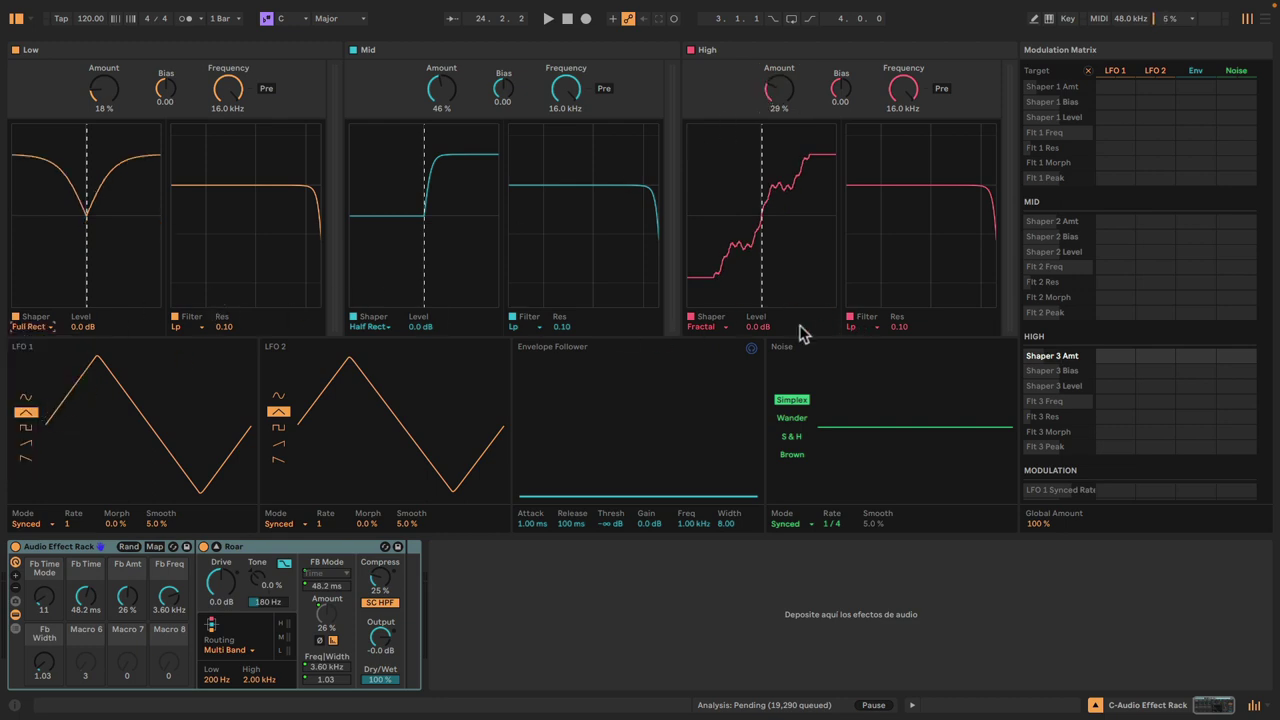